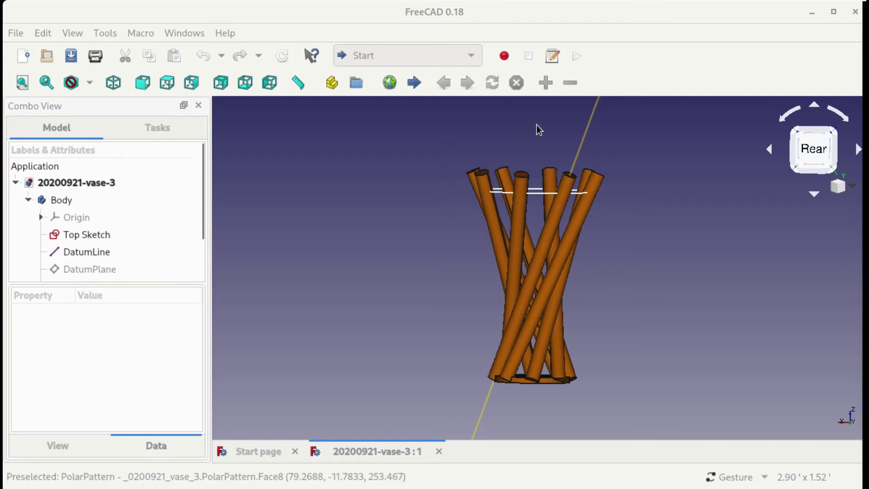
{"action": "mouse_move", "coordinate": [535, 126]}
{"action": "left_mouse_down"}
{"action": "mouse_move", "coordinate": [541, 175]}
{"action": "mouse_move", "coordinate": [604, 156]}
{"action": "mouse_move", "coordinate": [516, 128]}
{"action": "mouse_move", "coordinate": [552, 128]}
{"action": "mouse_move", "coordinate": [531, 124]}
{"action": "mouse_move", "coordinate": [518, 147]}
{"action": "mouse_move", "coordinate": [566, 140]}
{"action": "mouse_move", "coordinate": [532, 133]}
{"action": "left_mouse_up"}
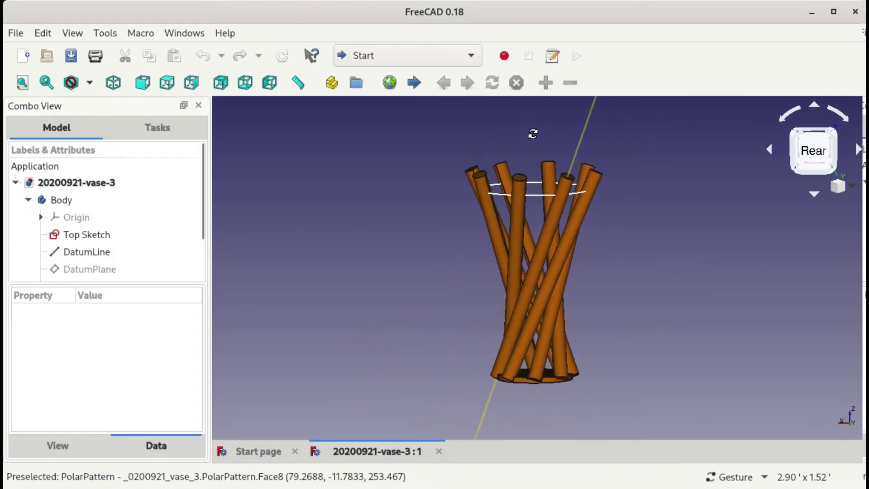
{"action": "left_click_drag", "start_coordinate": [652, 261], "coordinate": [621, 251]}
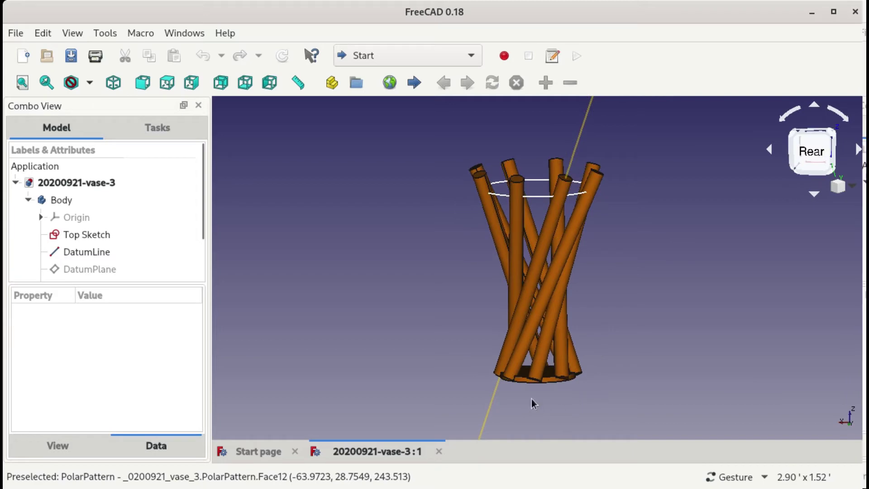
{"action": "left_click_drag", "start_coordinate": [530, 401], "coordinate": [523, 407]}
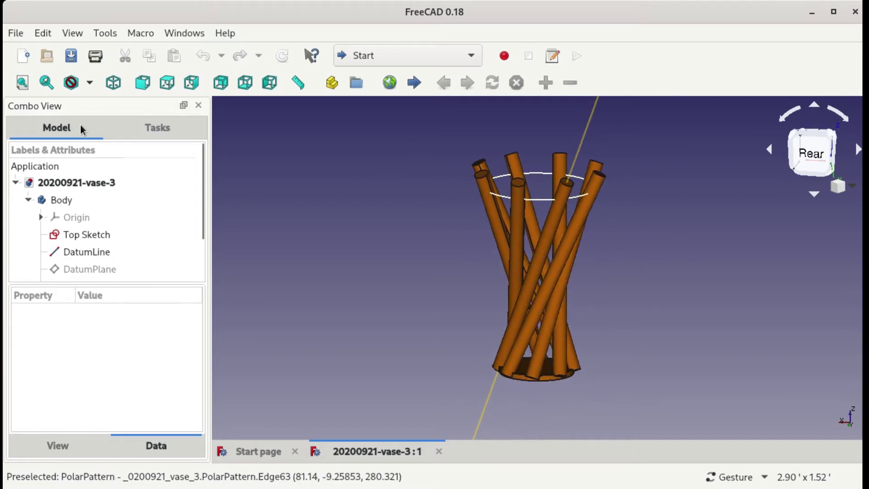
Create a new empty document and switch to the Part Design workbench
{"action": "left_click", "coordinate": [21, 56]}
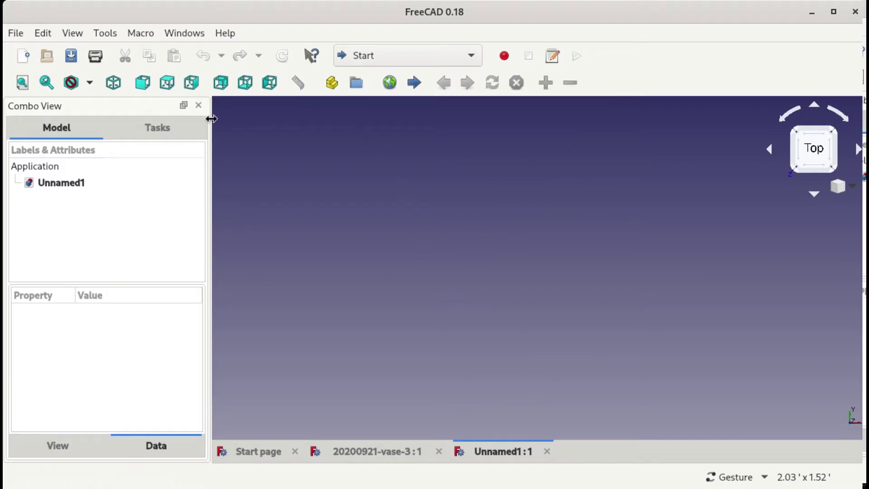
{"action": "left_click", "coordinate": [350, 49]}
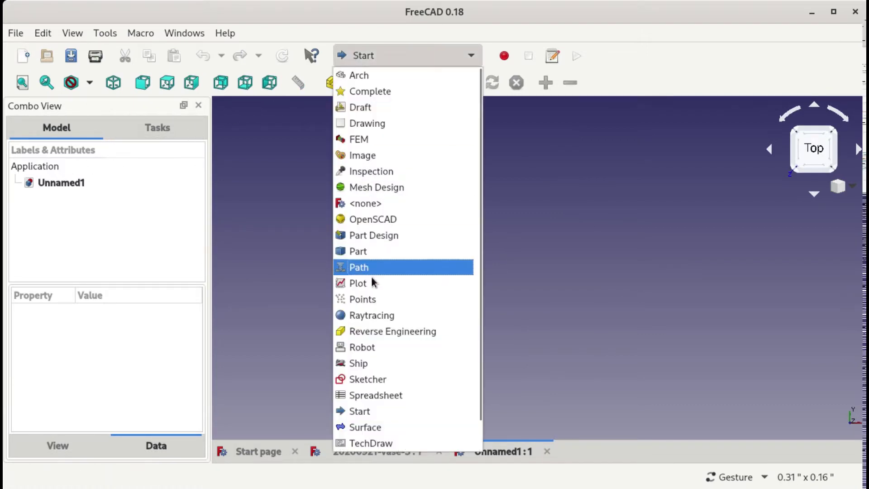
{"action": "left_click", "coordinate": [368, 235]}
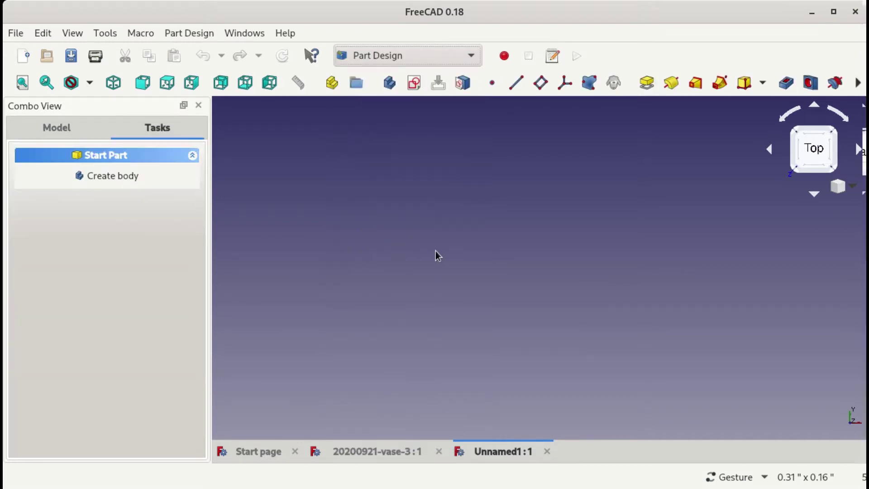
Create a body and start a sketch on its XY plane
{"action": "left_click", "coordinate": [110, 178]}
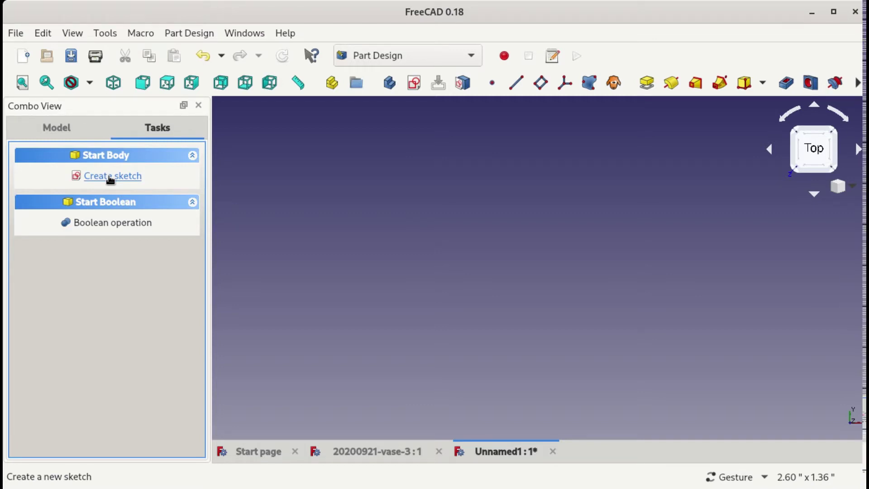
{"action": "left_click", "coordinate": [110, 177]}
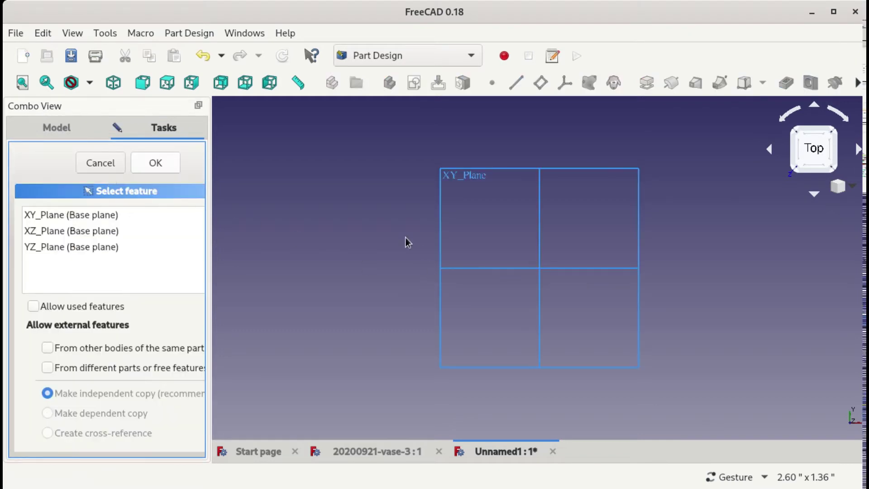
{"action": "left_click", "coordinate": [47, 212]}
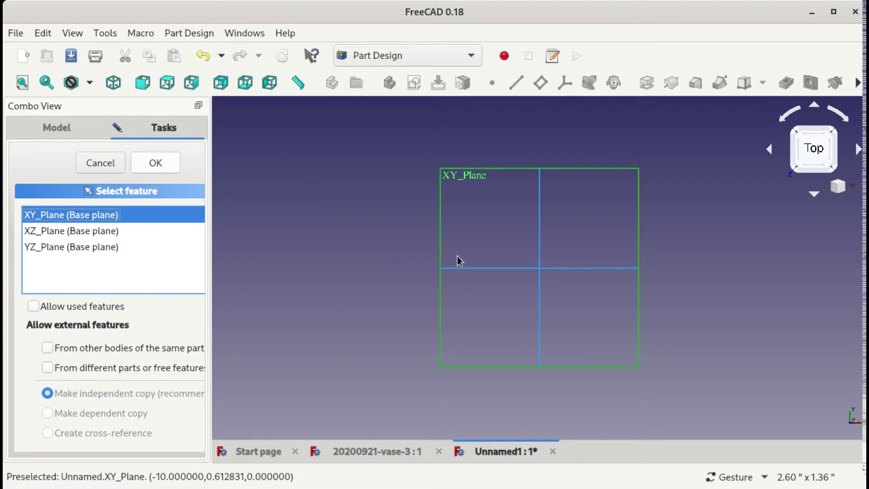
{"action": "left_click", "coordinate": [155, 163]}
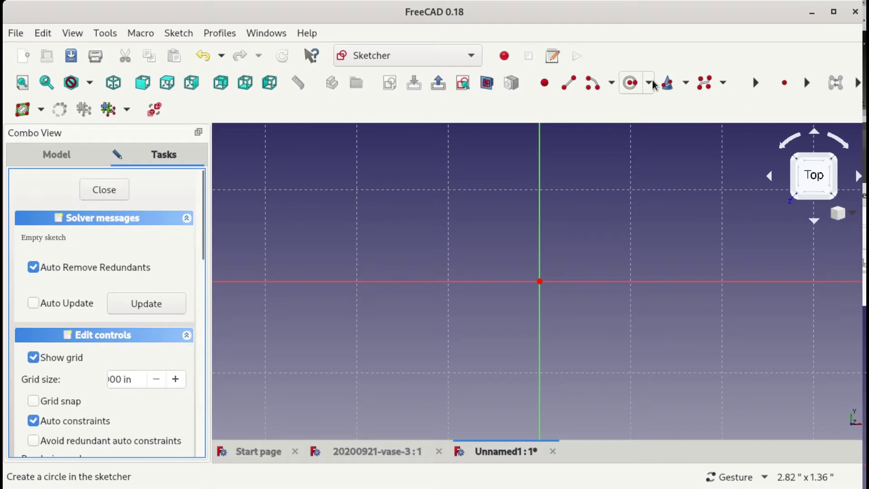
Draw a circle with a radius of about 0.36 in and make its centre coincident with the origin
{"action": "left_click", "coordinate": [630, 86]}
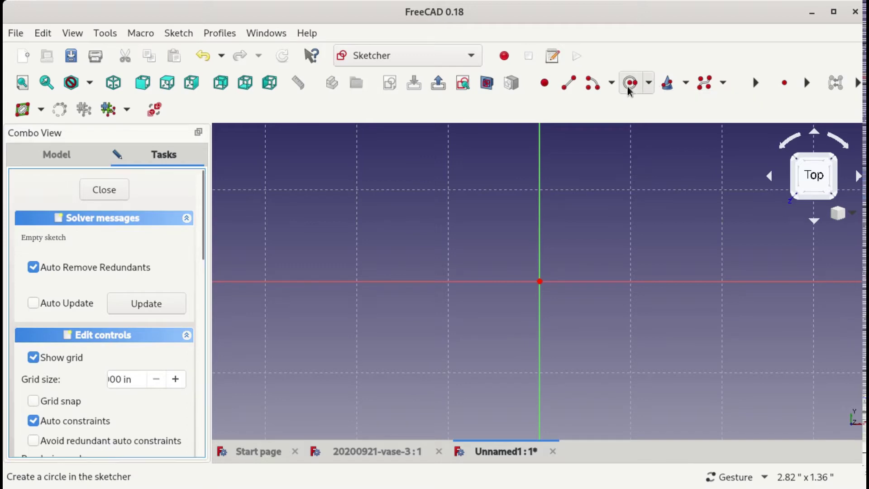
{"action": "left_click", "coordinate": [491, 252]}
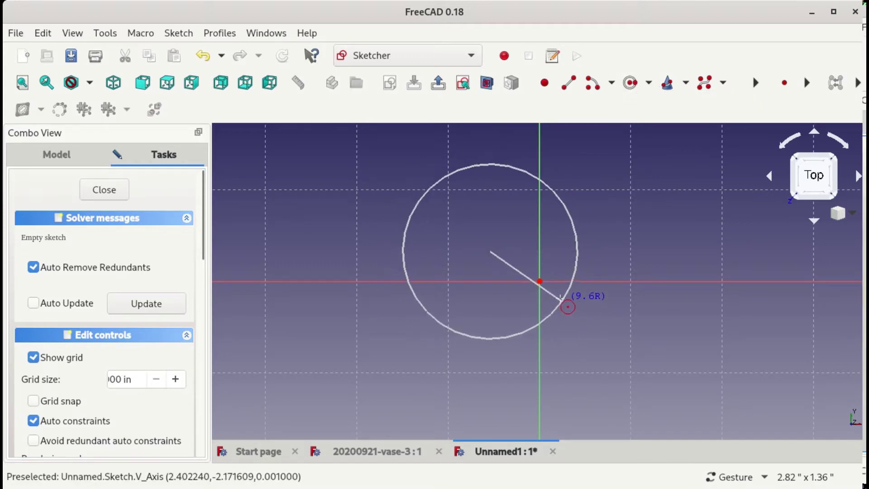
{"action": "left_click", "coordinate": [574, 247]}
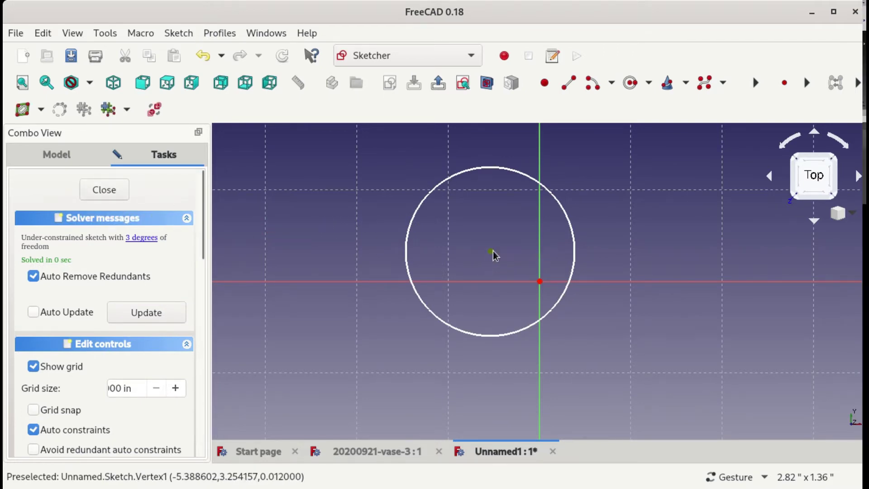
{"action": "left_click", "coordinate": [490, 251]}
{"action": "left_click", "coordinate": [540, 282]}
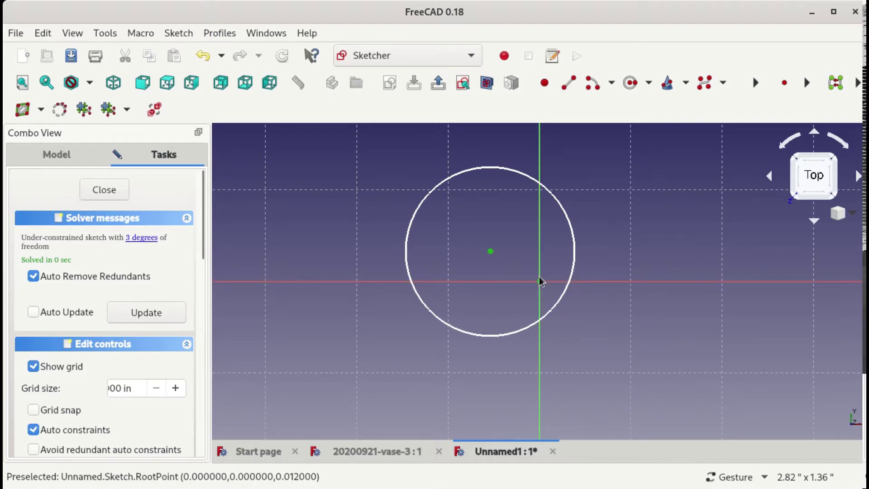
{"action": "key", "text": "c"}
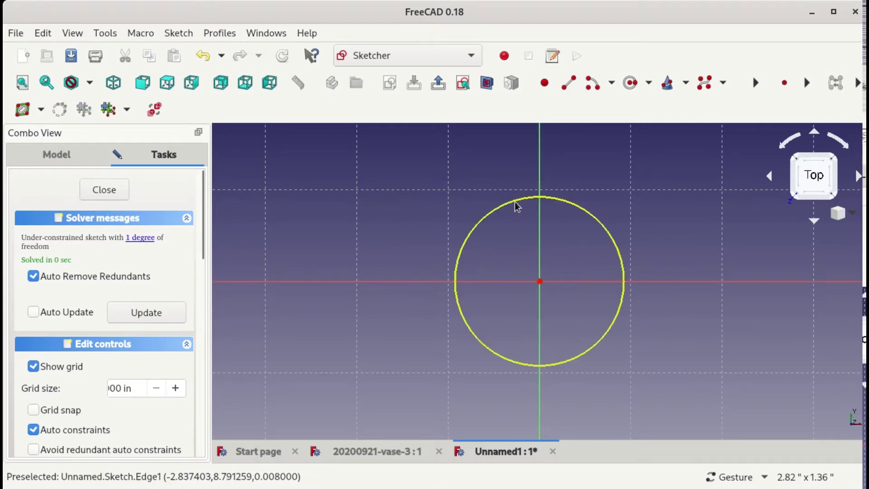
Constrain the circle's radius to 2 in and close the sketch
{"action": "left_click", "coordinate": [539, 196]}
{"action": "left_click", "coordinate": [757, 83]}
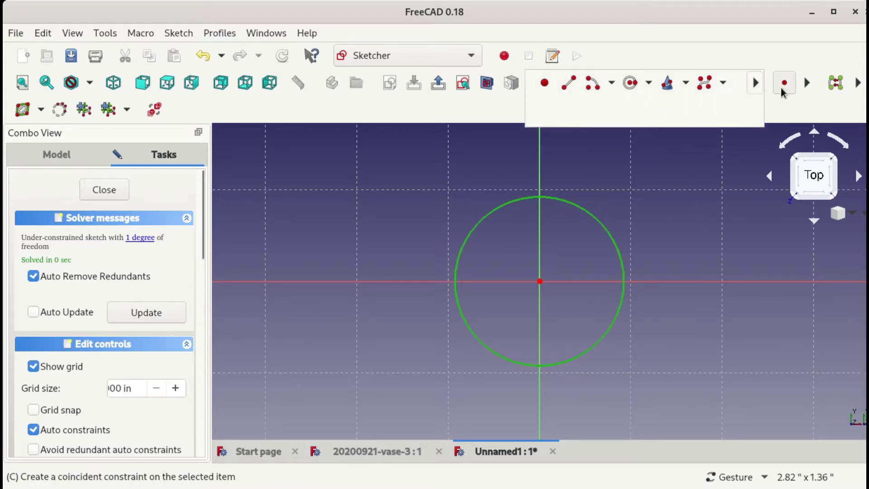
{"action": "left_click", "coordinate": [807, 83]}
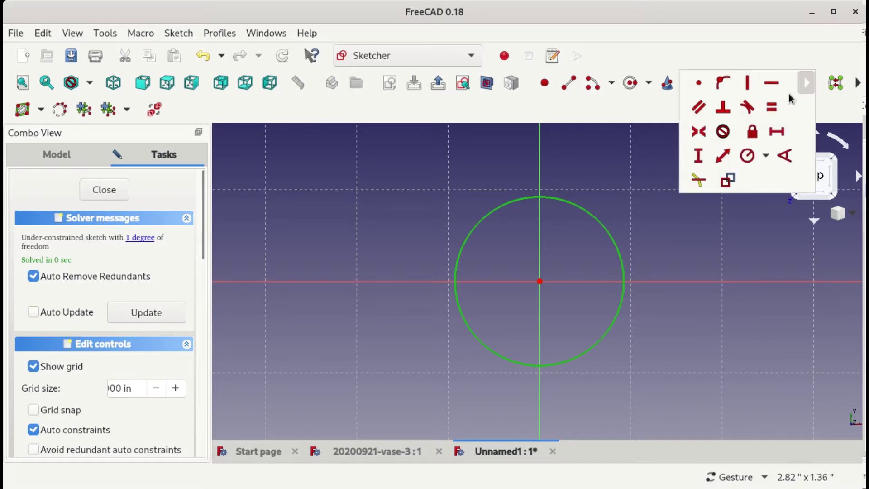
{"action": "left_click", "coordinate": [747, 156]}
{"action": "left_click", "coordinate": [442, 204]}
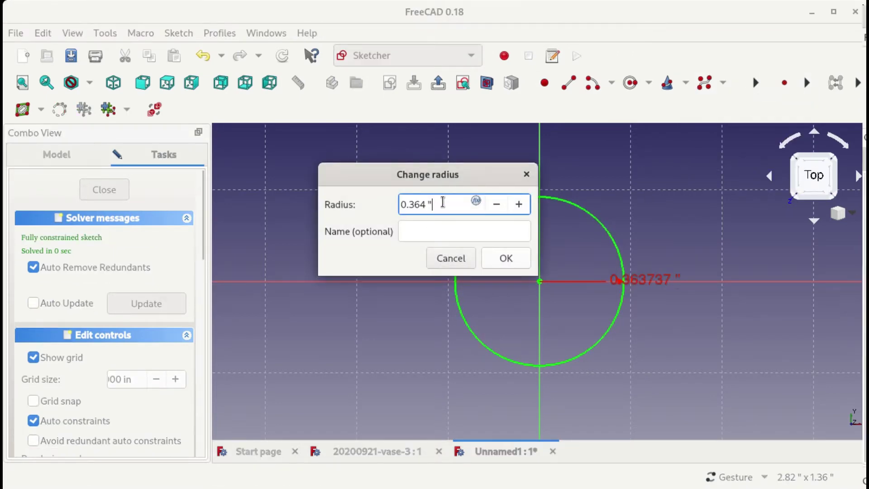
{"action": "key", "text": "BackSpace"}
{"action": "key", "text": "BackSpace"}
{"action": "key", "text": "BackSpace"}
{"action": "key", "text": "BackSpace"}
{"action": "key", "text": "BackSpace"}
{"action": "key", "text": "BackSpace"}
{"action": "key", "text": "BackSpace"}
{"action": "type", "text": "2\""}
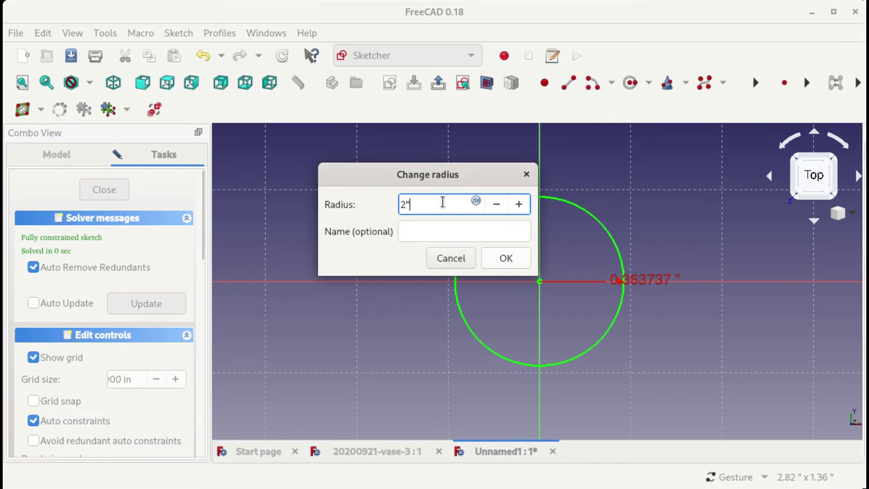
{"action": "key", "text": "Return"}
{"action": "scroll", "coordinate": [489, 266], "scroll_direction": "down", "scroll_amount": 8}
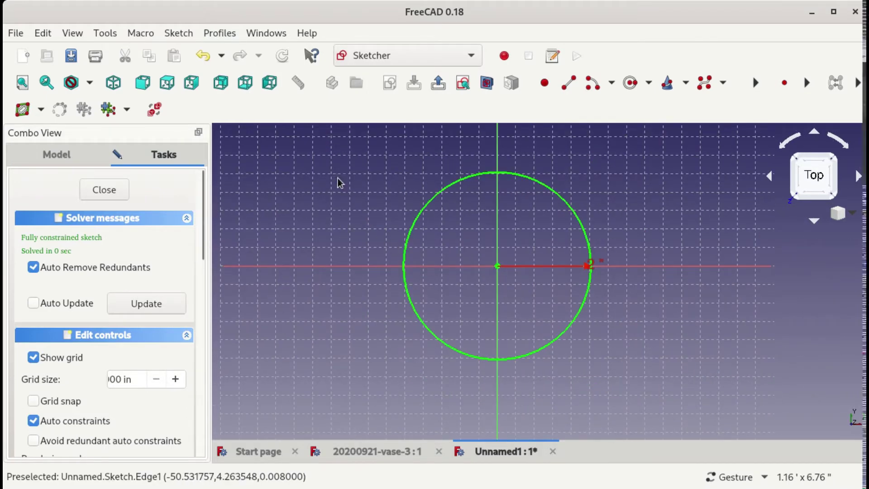
{"action": "left_click", "coordinate": [93, 190]}
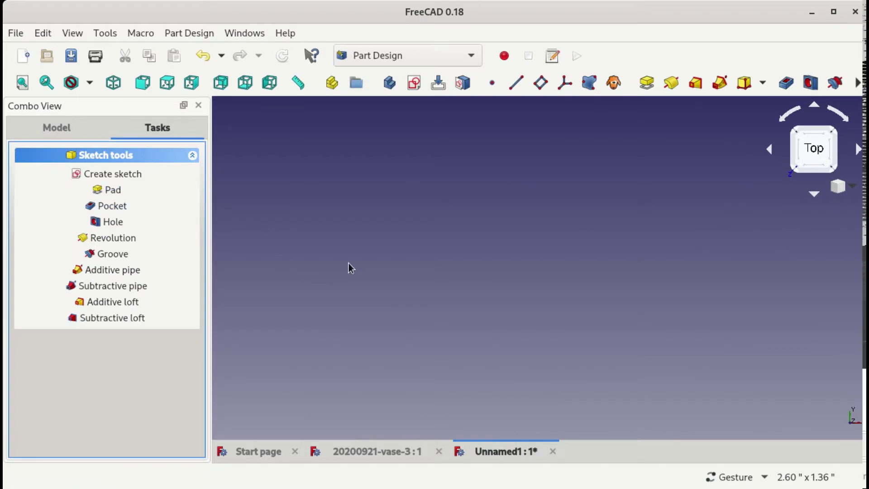
Display the axis cross and tilt the view to see the circle sketch in 3D
{"action": "scroll", "coordinate": [535, 247], "scroll_direction": "down", "scroll_amount": 2}
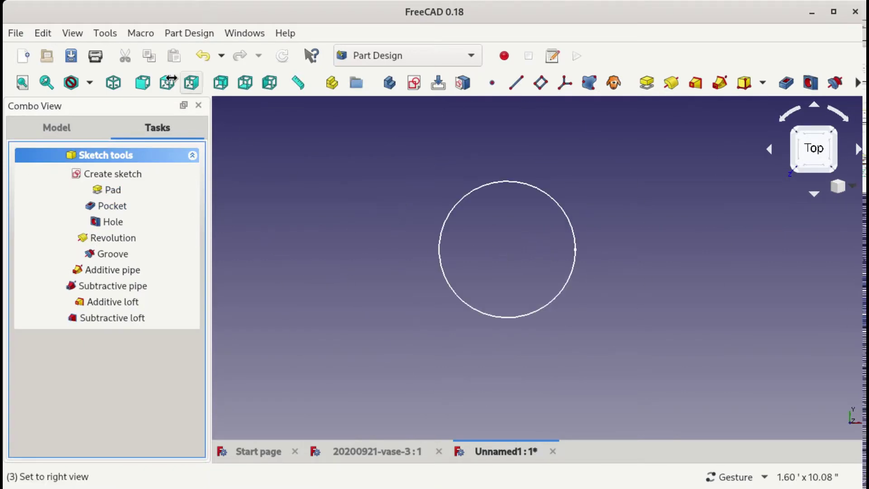
{"action": "left_click", "coordinate": [73, 33]}
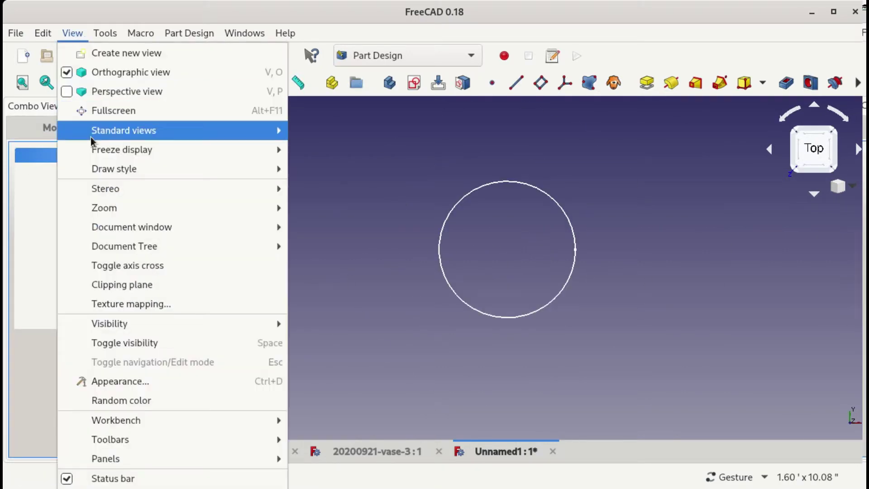
{"action": "left_click", "coordinate": [116, 265]}
{"action": "mouse_move", "coordinate": [484, 366]}
{"action": "right_mouse_down"}
{"action": "mouse_move", "coordinate": [491, 279]}
{"action": "mouse_move", "coordinate": [489, 378]}
{"action": "right_mouse_up"}
{"action": "left_click_drag", "start_coordinate": [489, 378], "coordinate": [479, 347]}
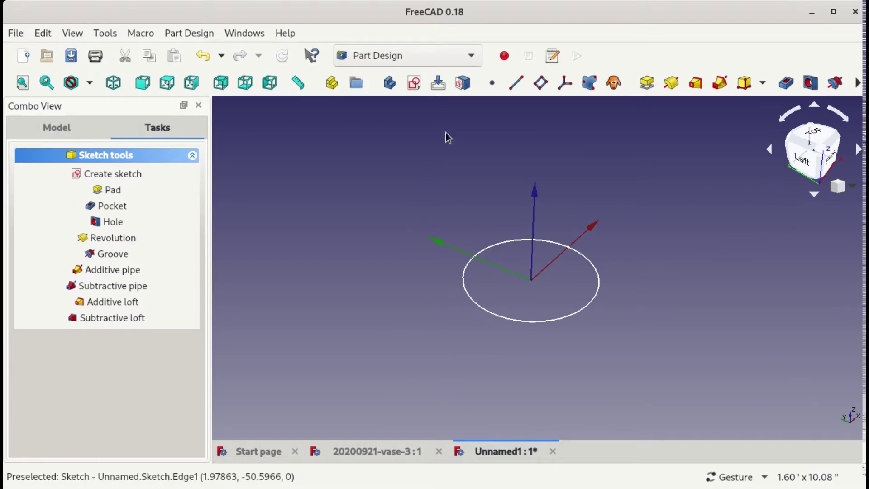
{"action": "left_click", "coordinate": [414, 82]}
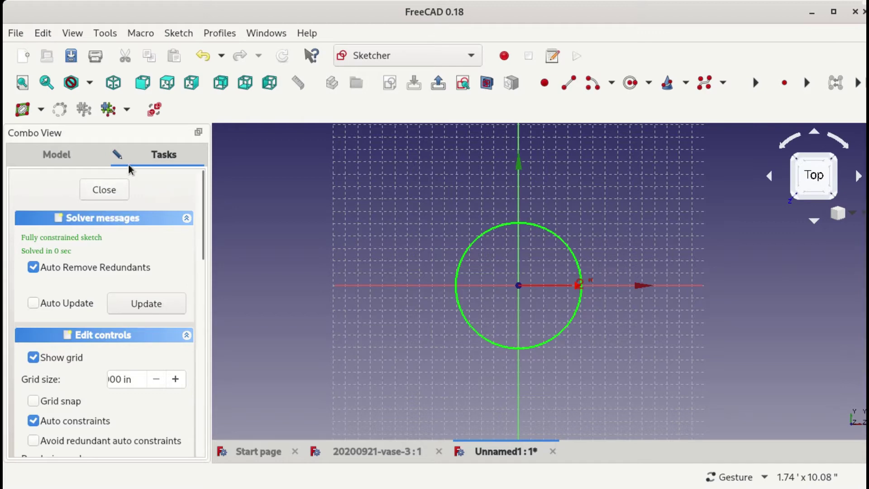
{"action": "left_click", "coordinate": [61, 154]}
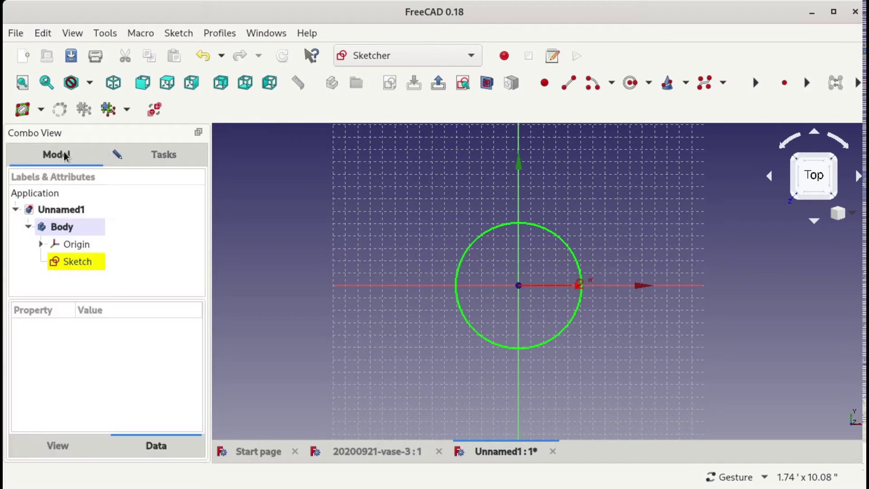
{"action": "key", "text": "Escape"}
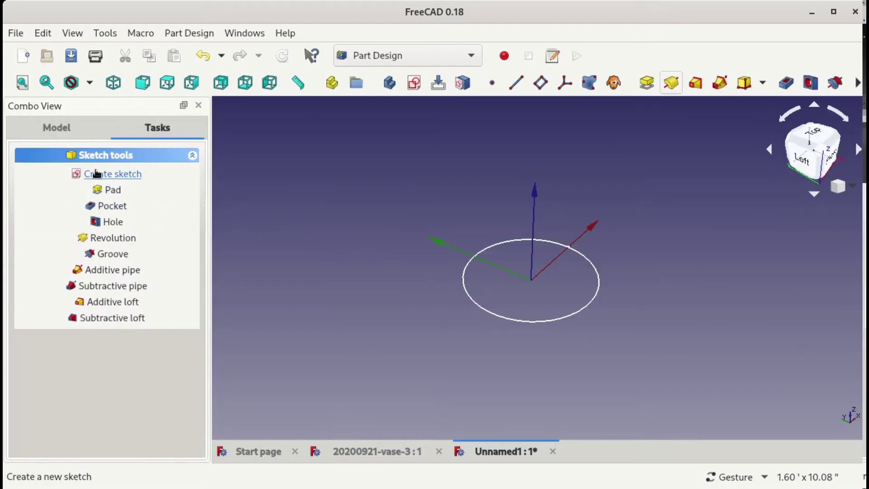
Start a second sketch in the body on the XY plane
{"action": "left_click", "coordinate": [80, 136]}
{"action": "left_click", "coordinate": [67, 199]}
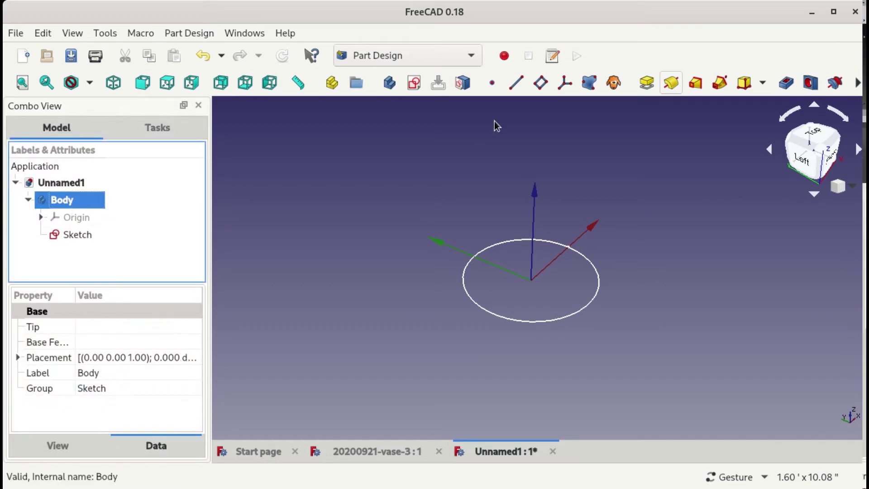
{"action": "left_click", "coordinate": [414, 82]}
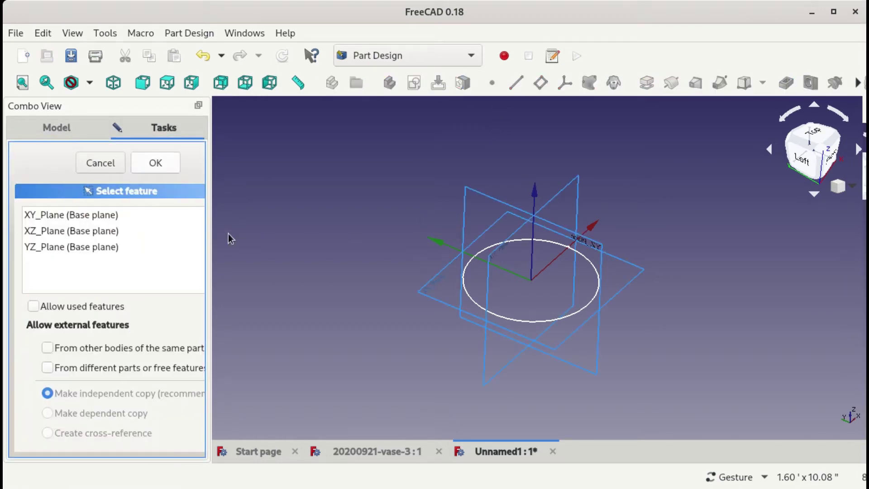
{"action": "left_click", "coordinate": [42, 216]}
{"action": "left_click", "coordinate": [155, 163]}
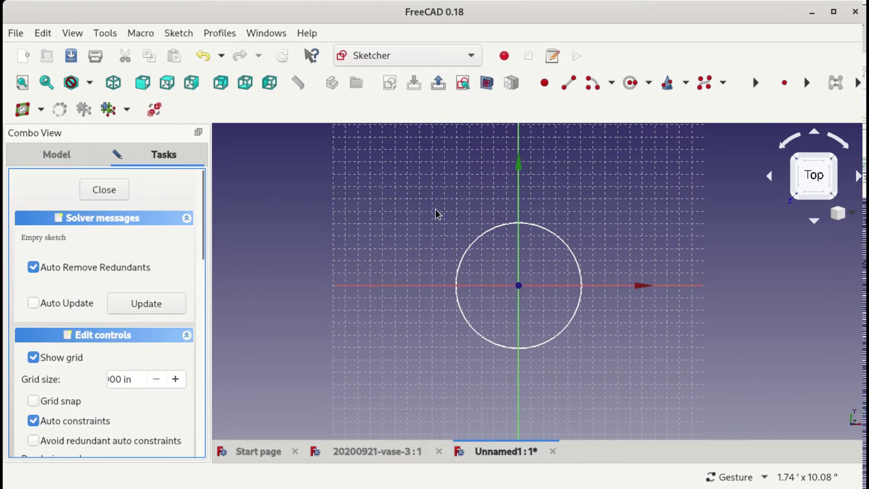
Draw a circle larger than the existing base circle and make its centre coincident with the origin
{"action": "left_click", "coordinate": [629, 84]}
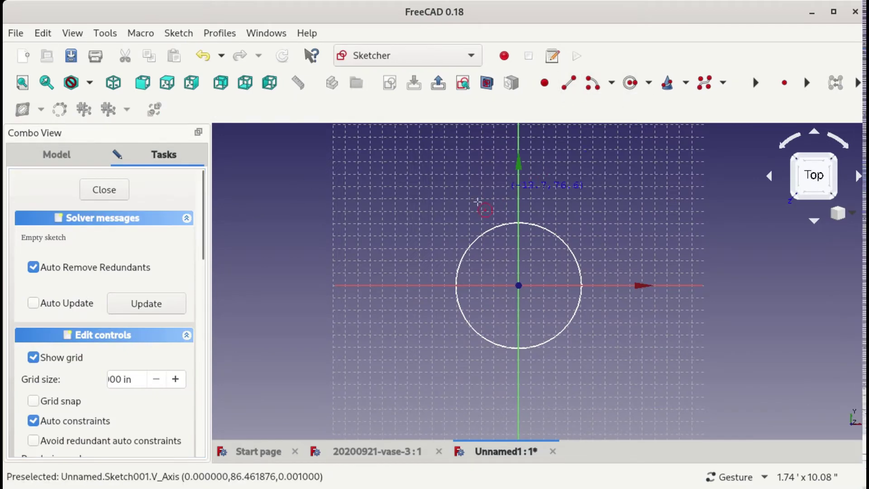
{"action": "left_click", "coordinate": [425, 206]}
{"action": "left_click", "coordinate": [490, 285]}
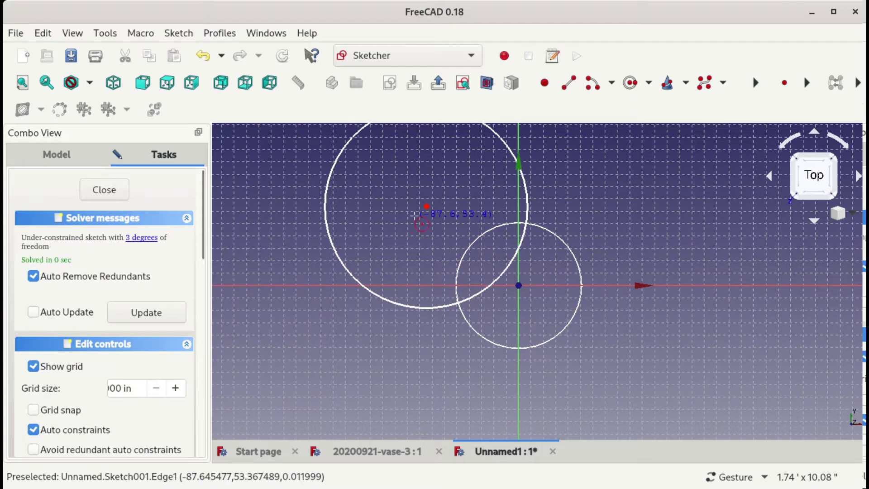
{"action": "right_click", "coordinate": [412, 203]}
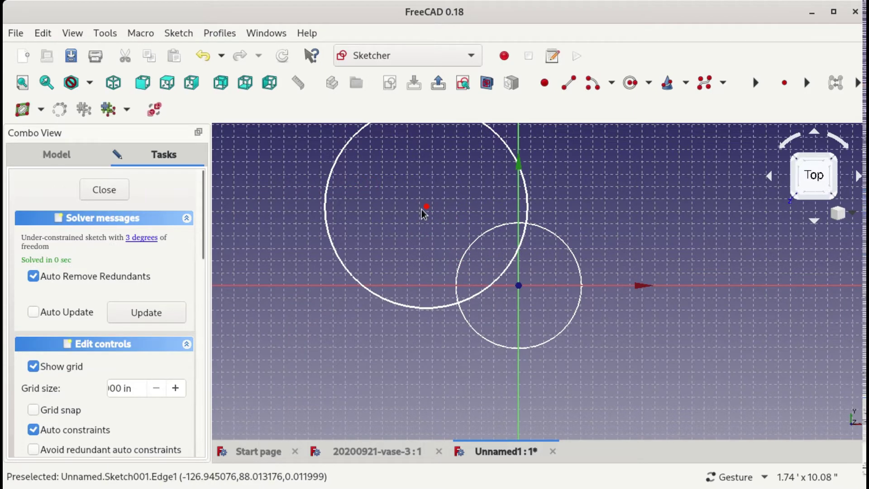
{"action": "left_click", "coordinate": [426, 207]}
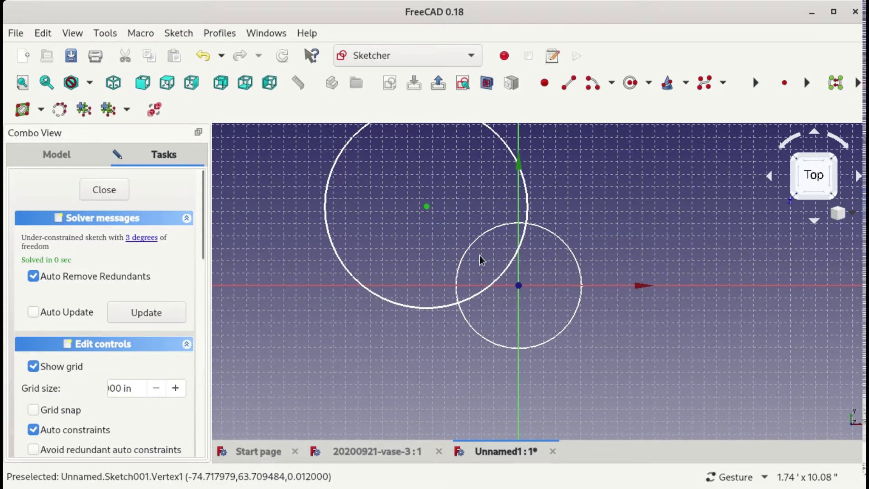
{"action": "left_click", "coordinate": [519, 286]}
{"action": "key", "text": "c"}
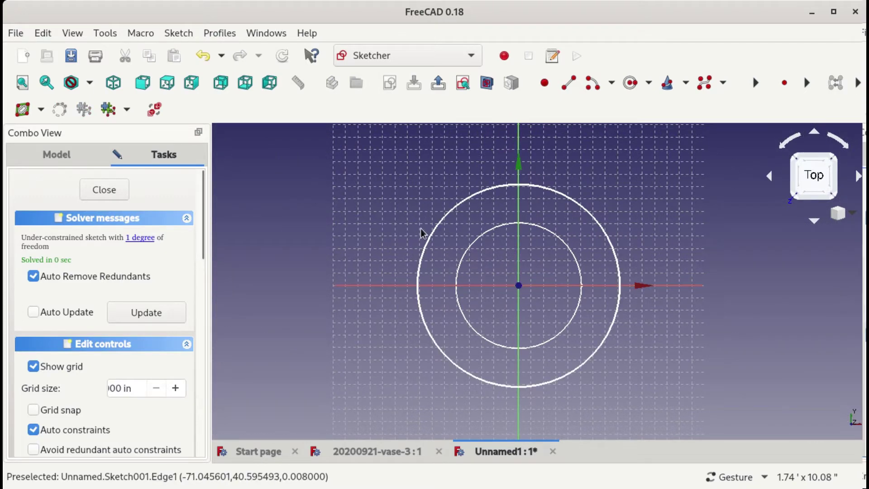
Constrain the larger circle's radius to 3 in and close the sketch
{"action": "left_click", "coordinate": [464, 208]}
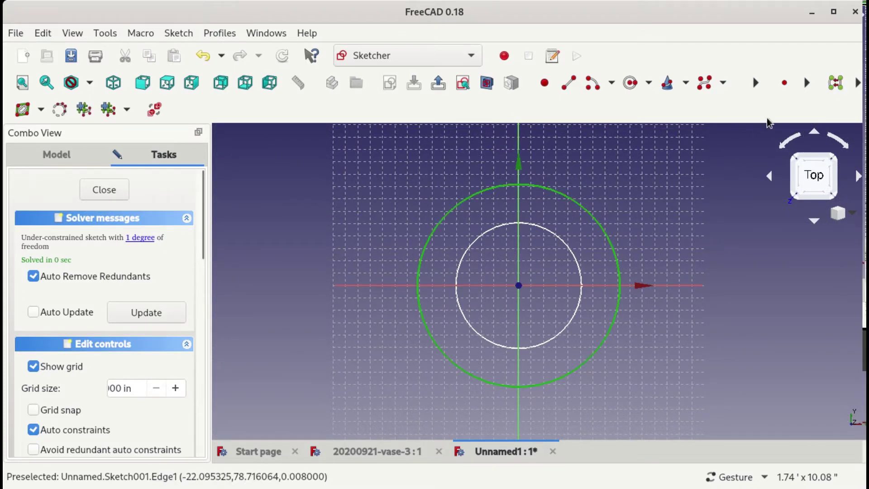
{"action": "left_click", "coordinate": [806, 85]}
{"action": "left_click", "coordinate": [747, 156]}
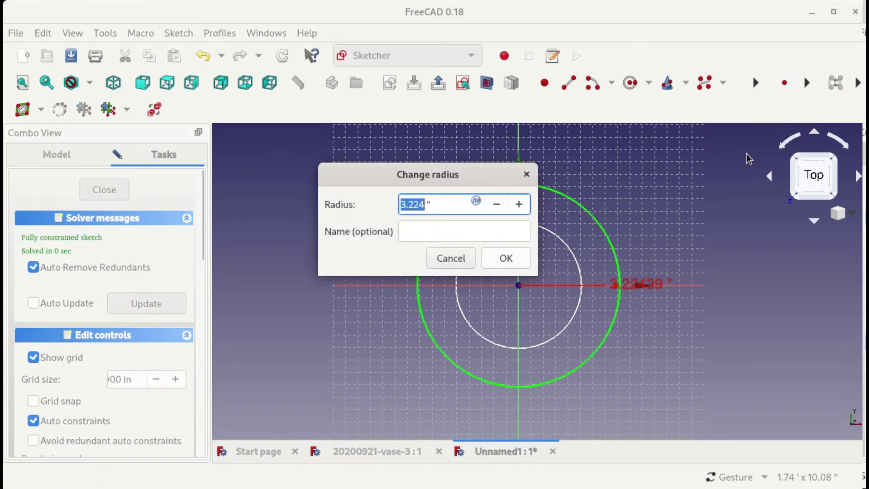
{"action": "type", "text": "3"}
{"action": "key", "text": "Return"}
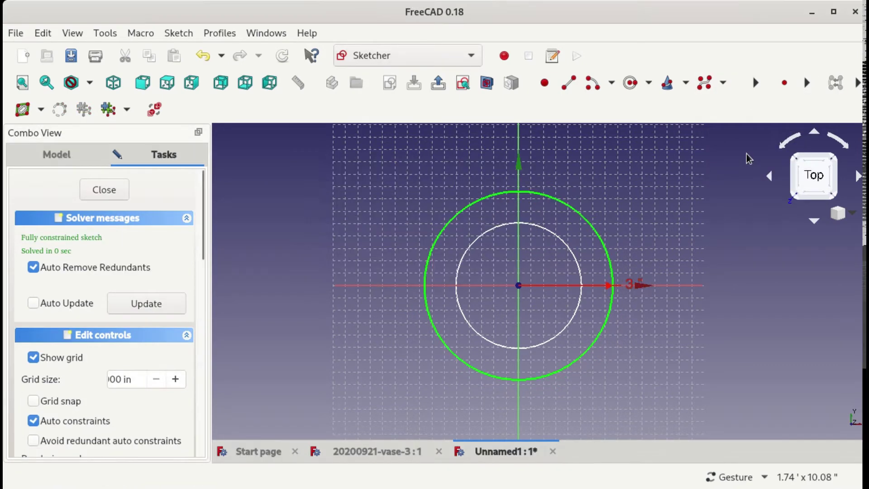
{"action": "left_click", "coordinate": [114, 189]}
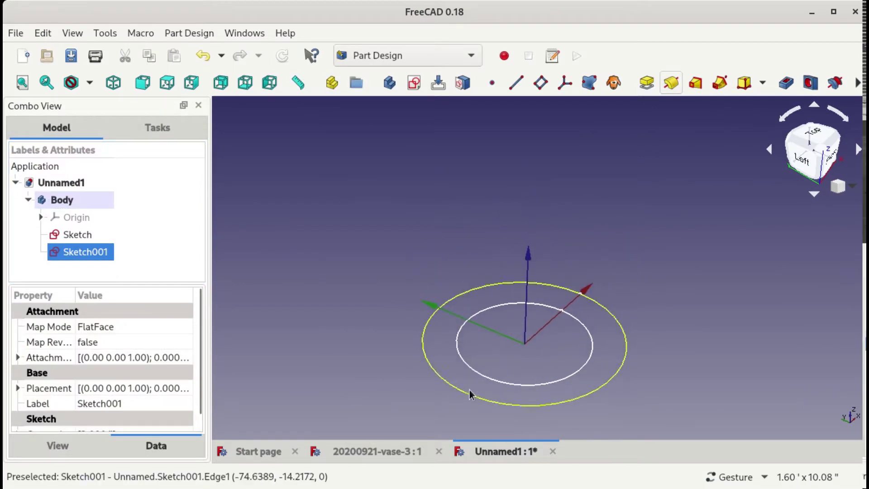
Raise the larger circle's sketch by setting its attachment position z to 10 in, and fit both circles in the view
{"action": "left_click", "coordinate": [423, 330]}
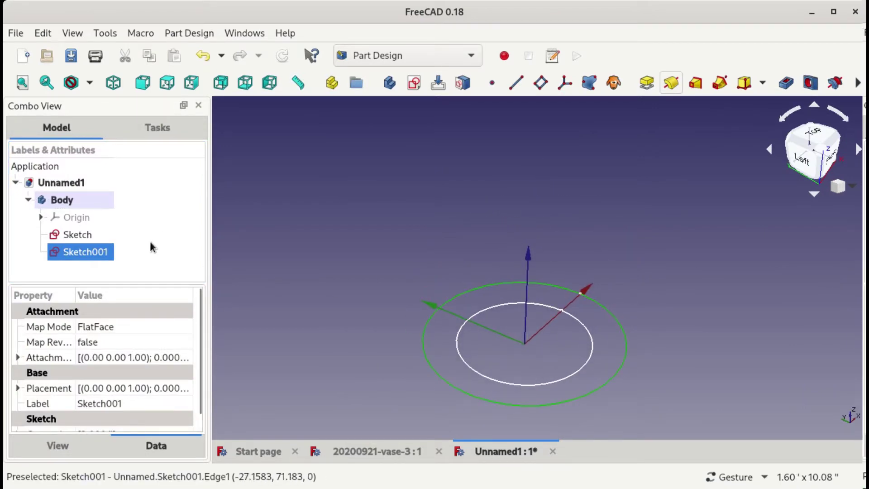
{"action": "left_click", "coordinate": [18, 357]}
{"action": "scroll", "coordinate": [64, 388], "scroll_direction": "down", "scroll_amount": 1}
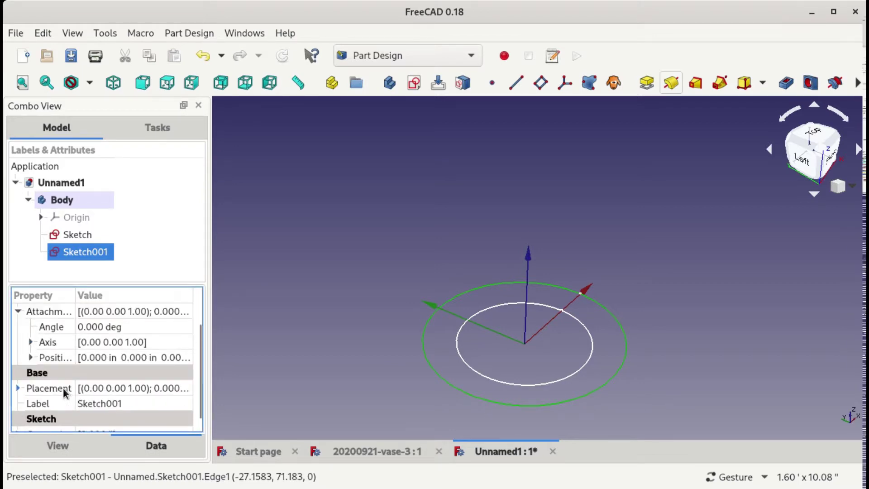
{"action": "scroll", "coordinate": [64, 387], "scroll_direction": "down", "scroll_amount": 1}
{"action": "left_click", "coordinate": [31, 342]}
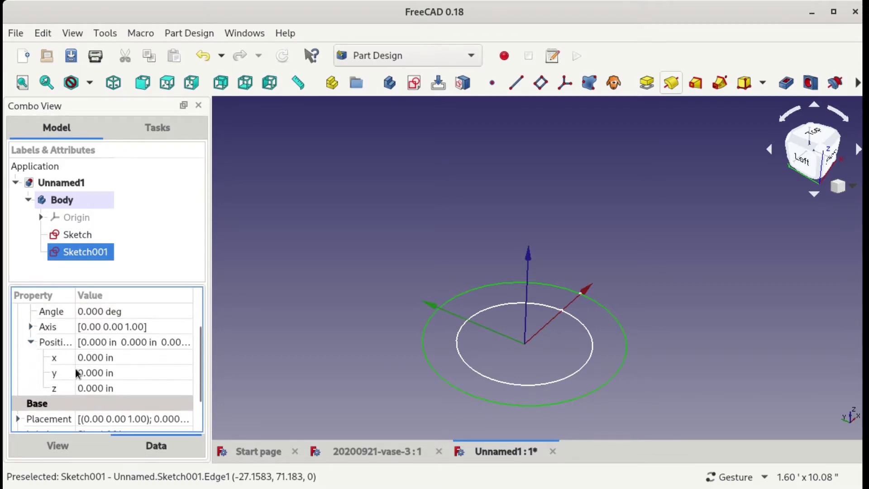
{"action": "left_click", "coordinate": [95, 388]}
{"action": "left_click", "coordinate": [184, 388]}
{"action": "left_click", "coordinate": [184, 388]}
{"action": "left_click", "coordinate": [185, 388]}
{"action": "left_click", "coordinate": [184, 388]}
{"action": "left_click", "coordinate": [184, 388]}
{"action": "left_click", "coordinate": [185, 388]}
{"action": "left_click", "coordinate": [184, 388]}
{"action": "left_click", "coordinate": [185, 388]}
{"action": "left_click", "coordinate": [185, 388]}
{"action": "left_click", "coordinate": [185, 388]}
{"action": "left_click", "coordinate": [185, 388]}
{"action": "left_click", "coordinate": [169, 388]}
{"action": "left_click", "coordinate": [170, 388]}
{"action": "left_click", "coordinate": [342, 203]}
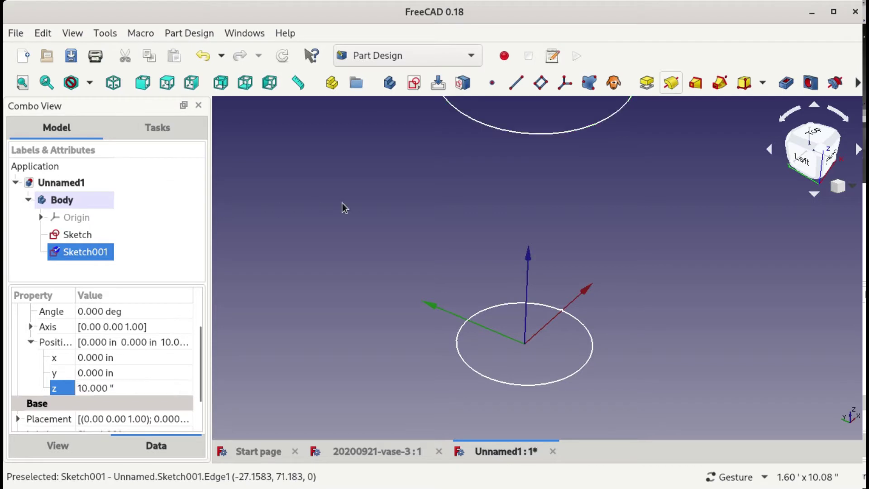
{"action": "left_click", "coordinate": [22, 82]}
{"action": "mouse_move", "coordinate": [551, 222]}
{"action": "left_mouse_down"}
{"action": "mouse_move", "coordinate": [553, 194]}
{"action": "mouse_move", "coordinate": [541, 190]}
{"action": "left_mouse_up"}
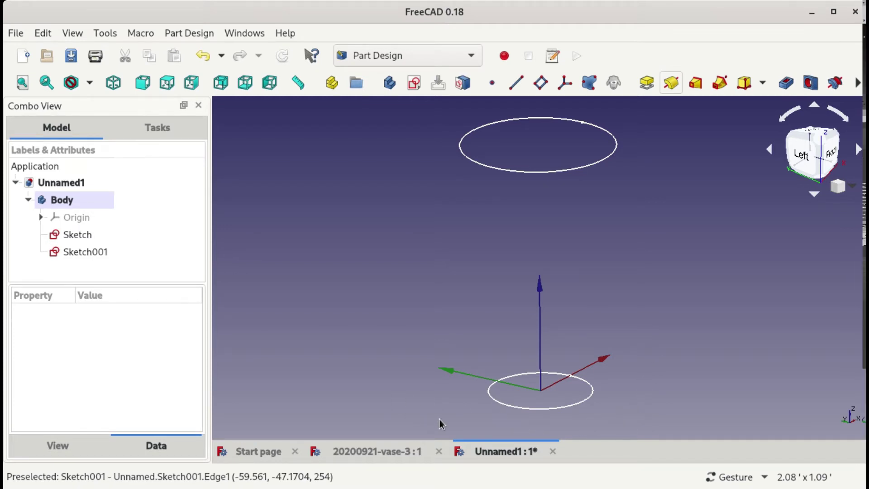
{"action": "mouse_move", "coordinate": [458, 415]}
{"action": "left_mouse_down"}
{"action": "mouse_move", "coordinate": [400, 407]}
{"action": "mouse_move", "coordinate": [447, 411]}
{"action": "left_mouse_up"}
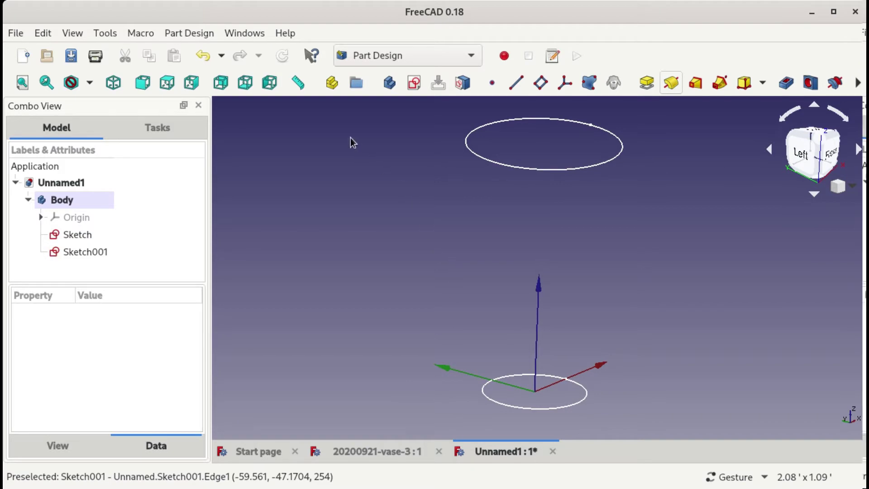
Save the document as 20200921-vase-4.FCStd alongside the earlier vase files
{"action": "left_click", "coordinate": [71, 56]}
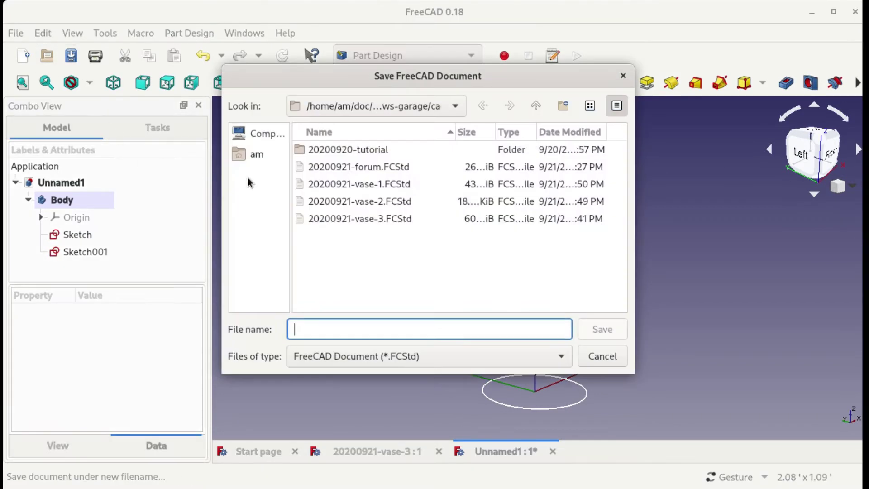
{"action": "left_click", "coordinate": [402, 218]}
{"action": "left_click", "coordinate": [366, 329]}
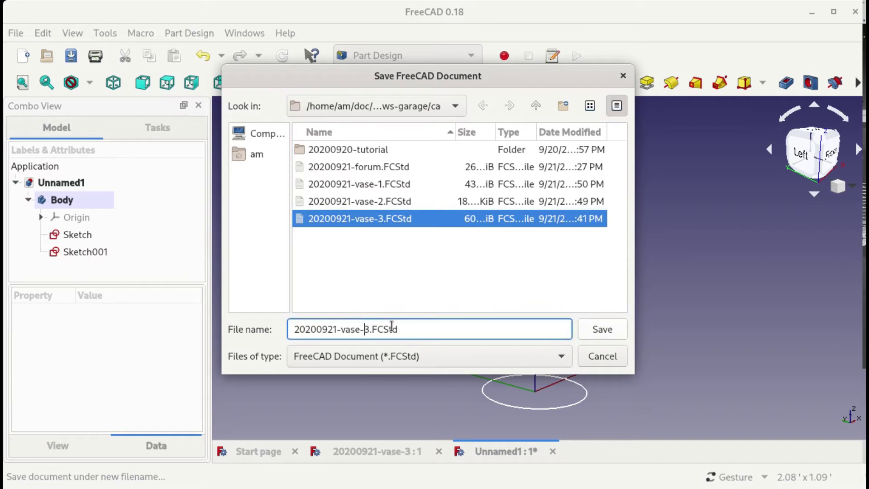
{"action": "key", "text": "Delete"}
{"action": "type", "text": "4"}
{"action": "key", "text": "Return"}
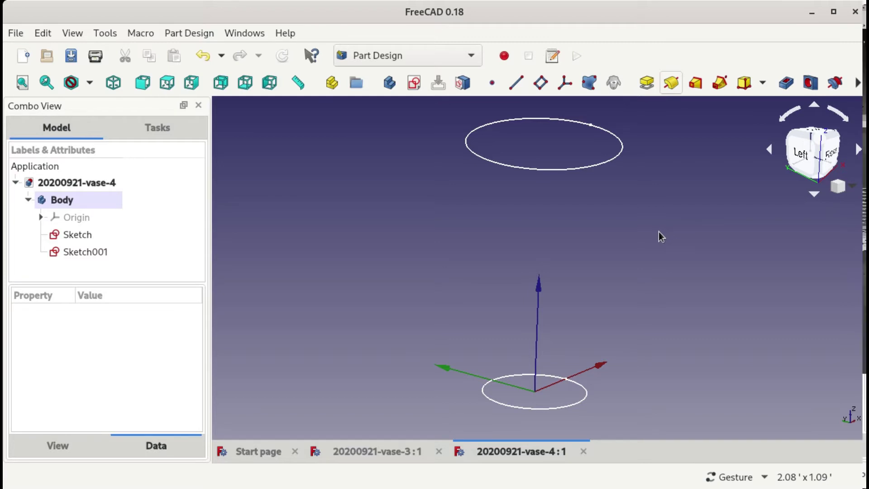
Rename the first sketch, holding the small base circle, as Top
{"action": "left_click", "coordinate": [74, 236]}
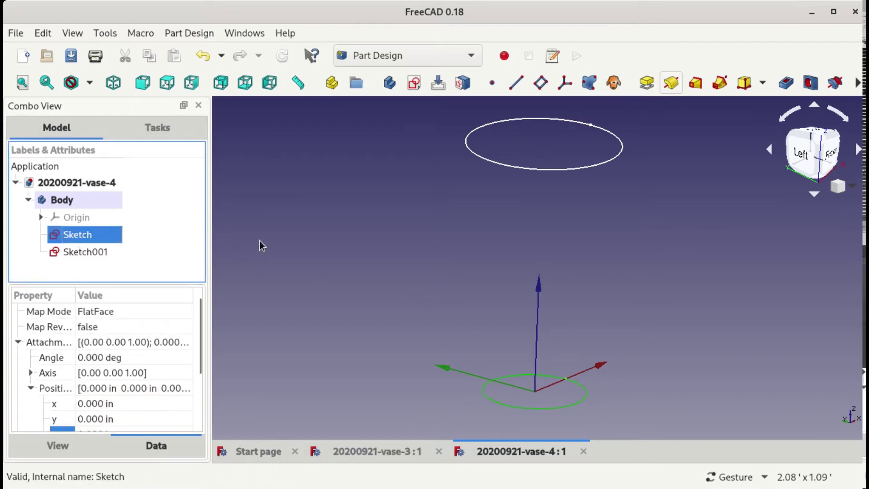
{"action": "left_click", "coordinate": [259, 241]}
{"action": "left_click", "coordinate": [83, 238]}
{"action": "right_click", "coordinate": [80, 237]}
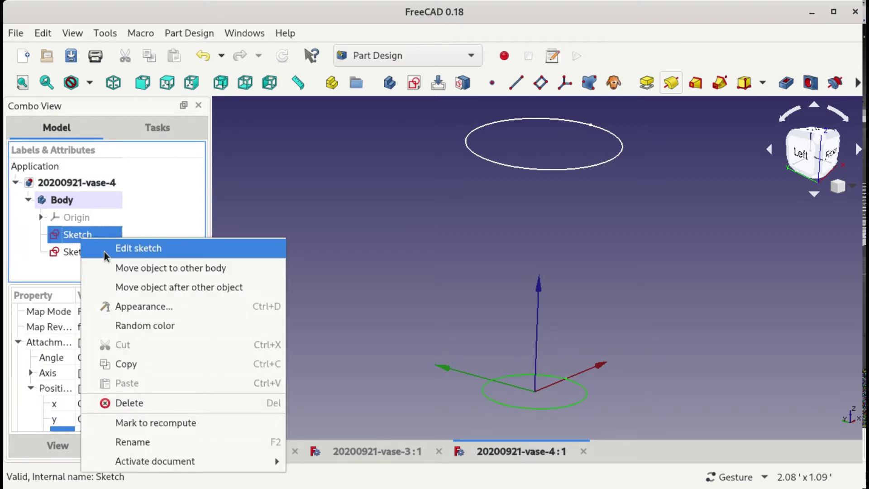
{"action": "left_click", "coordinate": [137, 441]}
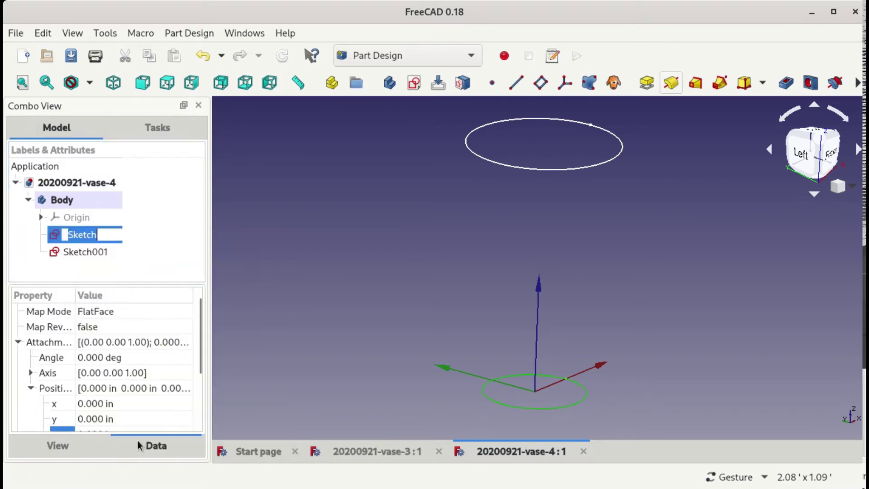
{"action": "type", "text": "Top"}
{"action": "key", "text": "Return"}
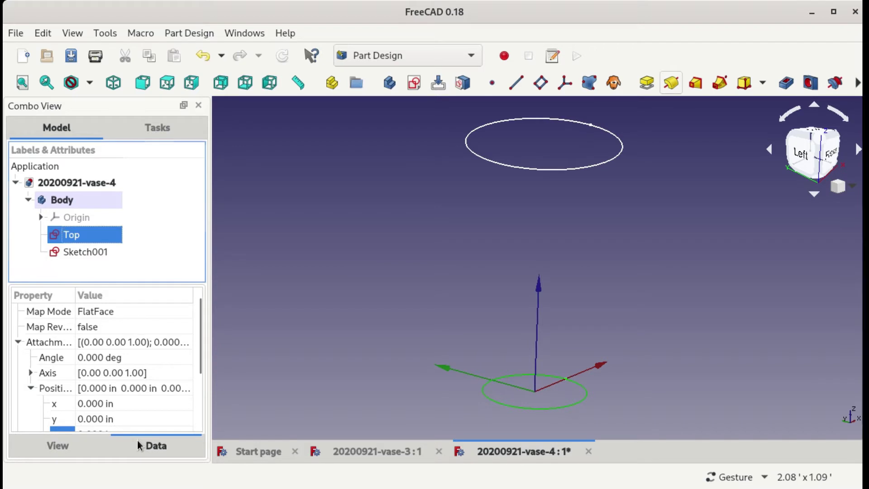
Rename the second sketch, holding the raised larger circle, as Bottom
{"action": "left_click", "coordinate": [81, 252]}
{"action": "right_click", "coordinate": [82, 251]}
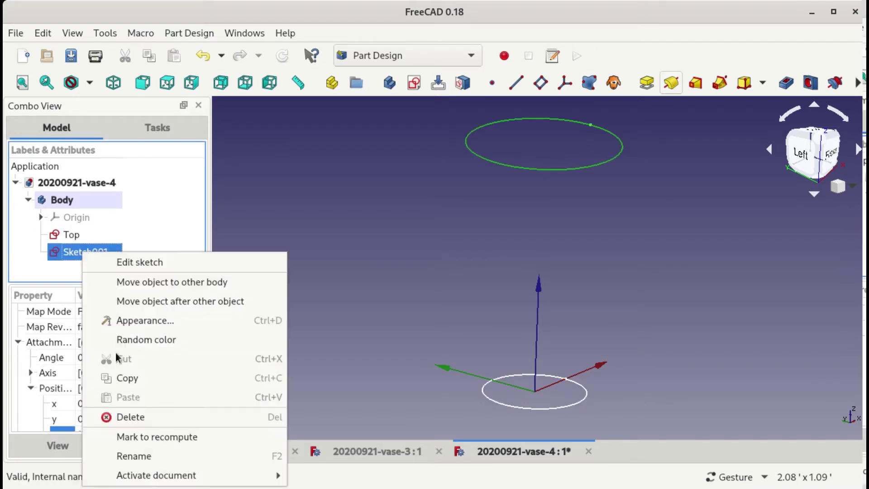
{"action": "left_click", "coordinate": [120, 452]}
{"action": "type", "text": "Bottom"}
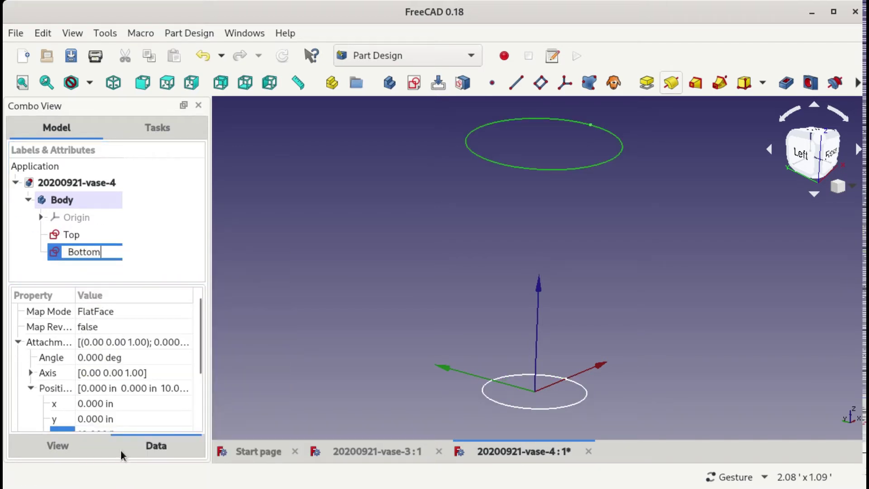
{"action": "key", "text": "Return"}
Create a datum line through two points, from the larger upper circle's vertex to the small lower circle's vertex
{"action": "left_click_drag", "start_coordinate": [373, 344], "coordinate": [675, 278]}
{"action": "left_click_drag", "start_coordinate": [622, 416], "coordinate": [580, 421]}
{"action": "left_click_drag", "start_coordinate": [593, 243], "coordinate": [493, 211]}
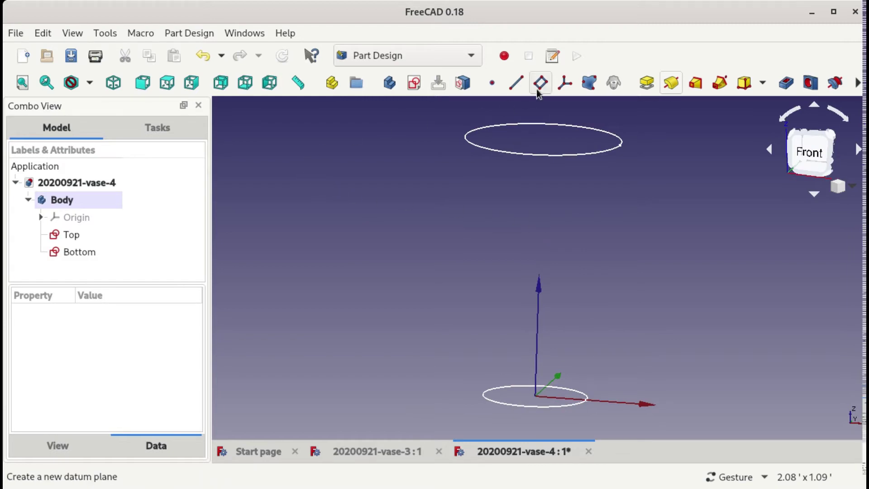
{"action": "left_click", "coordinate": [515, 81]}
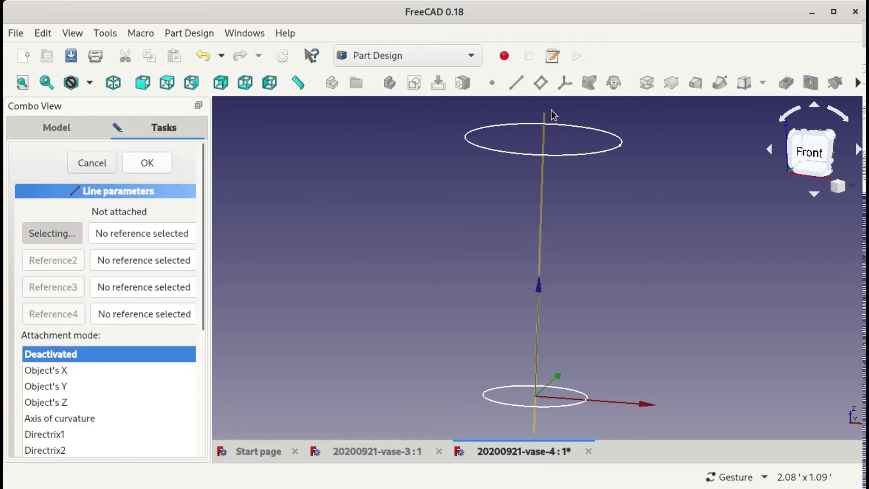
{"action": "left_click", "coordinate": [621, 146]}
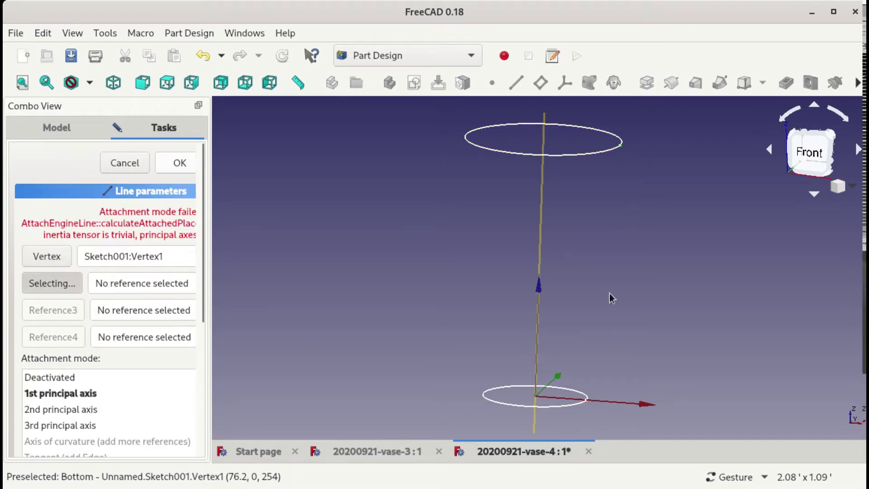
{"action": "left_click", "coordinate": [588, 400]}
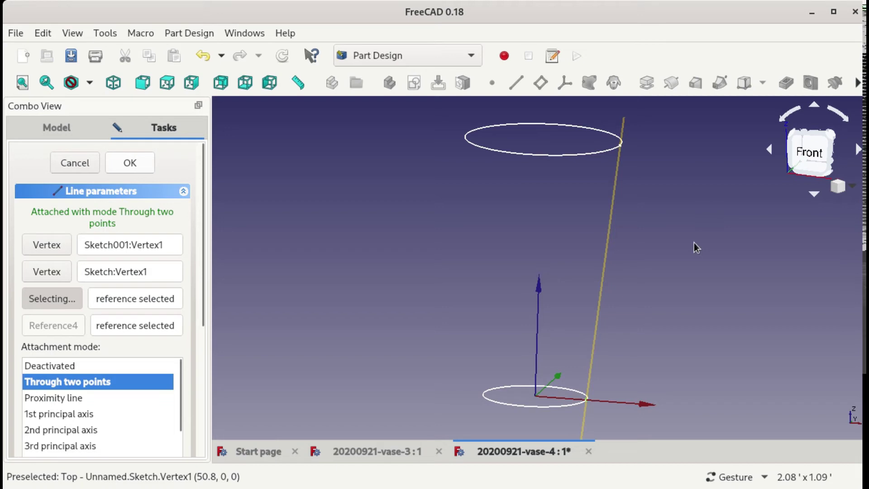
{"action": "left_click", "coordinate": [126, 168]}
Set the attachment angle of the sketch named Top to 100 deg and recompute the document to slant the datum line
{"action": "left_click_drag", "start_coordinate": [465, 277], "coordinate": [474, 364]}
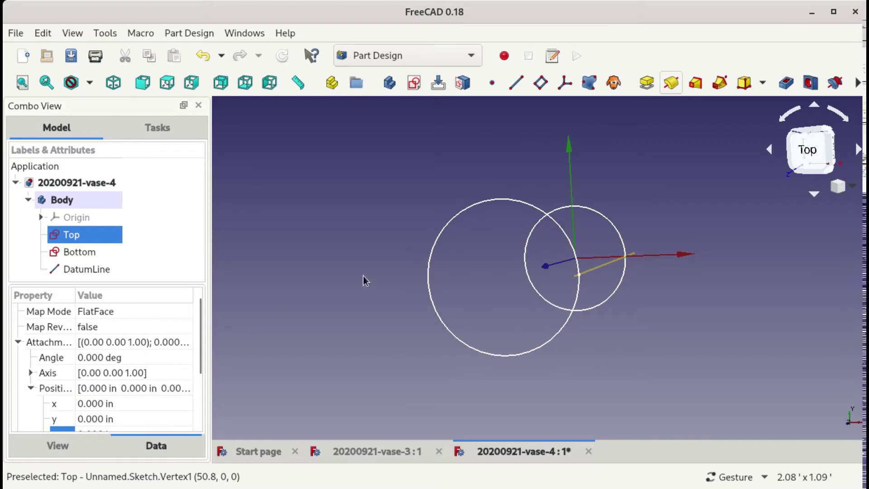
{"action": "left_click", "coordinate": [72, 238]}
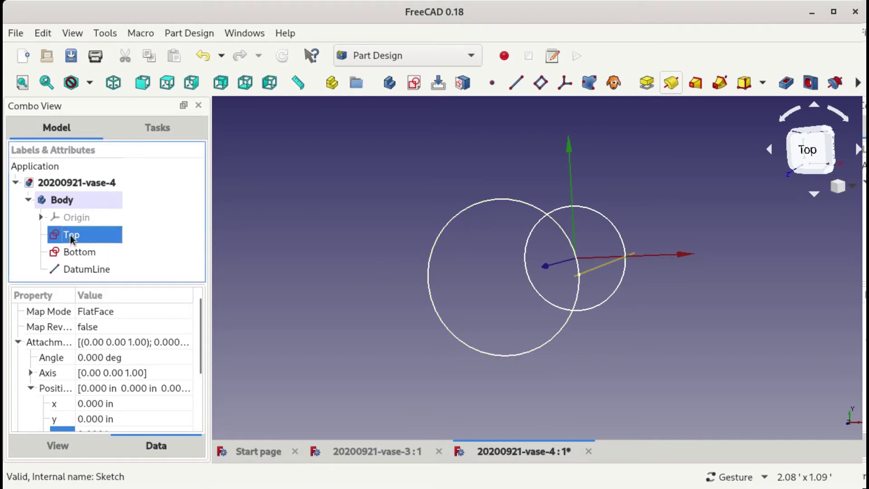
{"action": "left_click", "coordinate": [100, 359]}
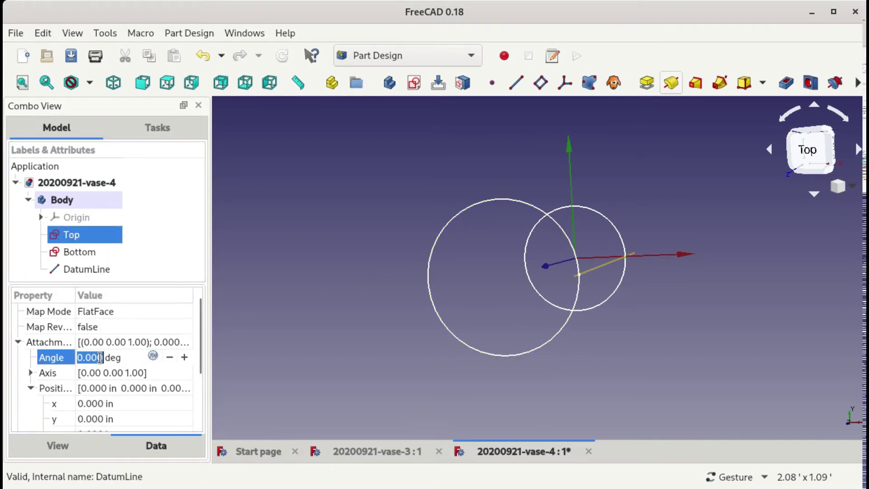
{"action": "left_click", "coordinate": [182, 354]}
{"action": "left_click", "coordinate": [182, 354]}
{"action": "left_click", "coordinate": [182, 354]}
{"action": "left_click", "coordinate": [182, 355]}
{"action": "left_click", "coordinate": [182, 354]}
{"action": "left_click", "coordinate": [182, 355]}
{"action": "left_click", "coordinate": [182, 355]}
{"action": "left_click", "coordinate": [182, 355]}
{"action": "left_click", "coordinate": [182, 355]}
{"action": "left_click", "coordinate": [182, 355]}
{"action": "left_click", "coordinate": [182, 354]}
{"action": "left_click", "coordinate": [182, 355]}
{"action": "left_click", "coordinate": [182, 354]}
{"action": "left_click", "coordinate": [100, 357]}
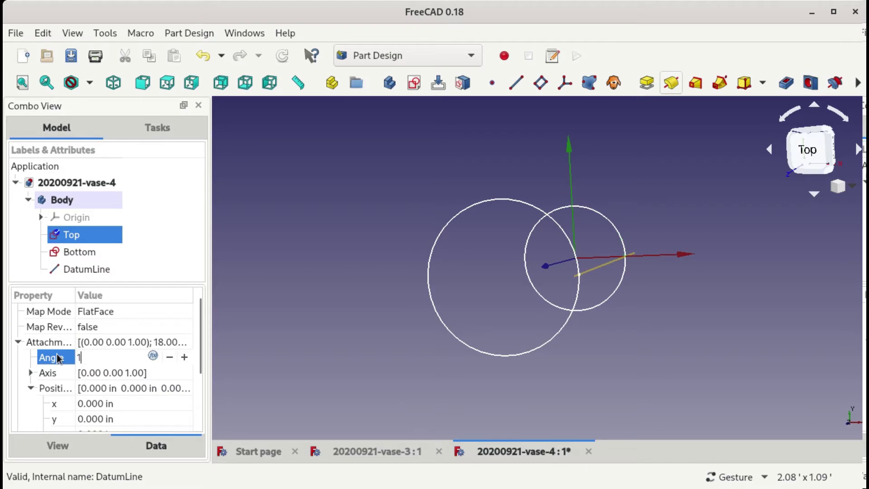
{"action": "key", "text": "Return"}
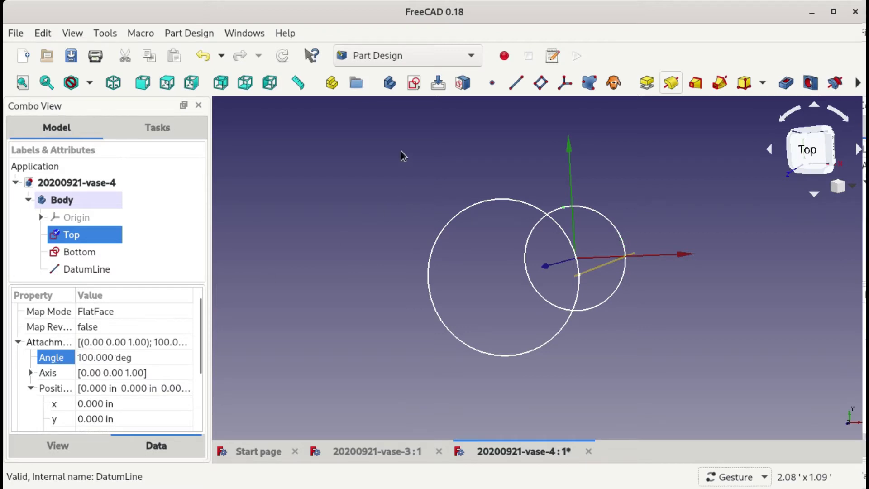
{"action": "left_click", "coordinate": [400, 156]}
{"action": "left_click", "coordinate": [280, 54]}
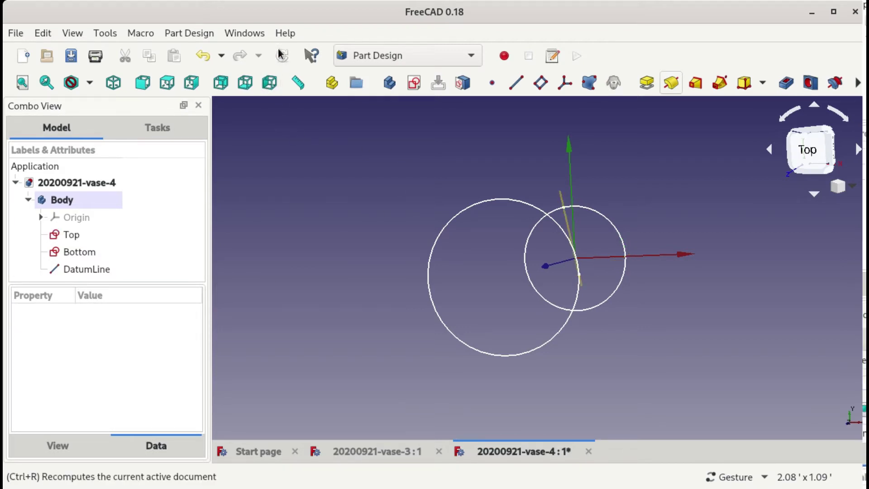
Try to create a datum plane attached to the datum line and the small base circle's vertex in Plane by 3 points mode
{"action": "left_click_drag", "start_coordinate": [722, 324], "coordinate": [535, 413]}
{"action": "left_click_drag", "start_coordinate": [697, 310], "coordinate": [498, 385]}
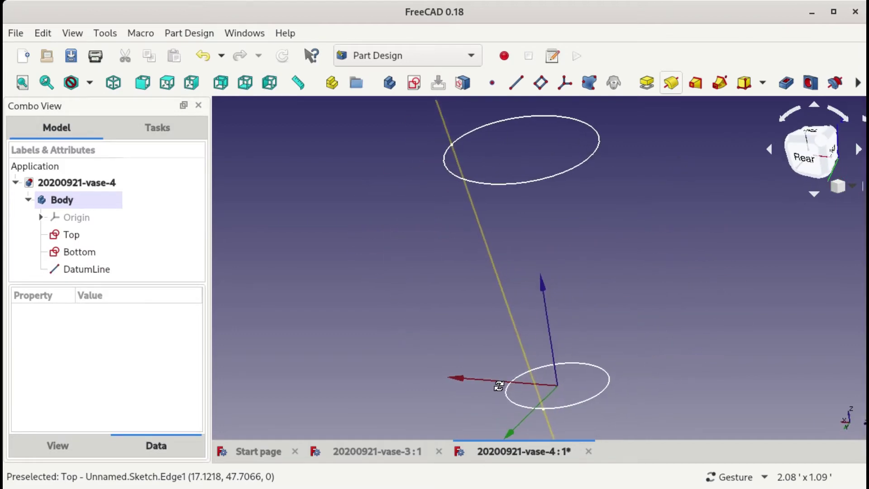
{"action": "left_click_drag", "start_coordinate": [572, 198], "coordinate": [452, 223]}
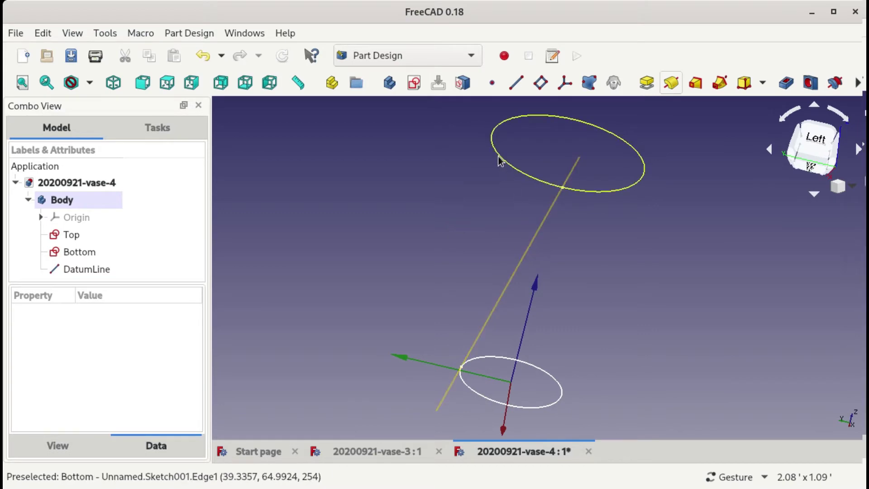
{"action": "left_click", "coordinate": [540, 84]}
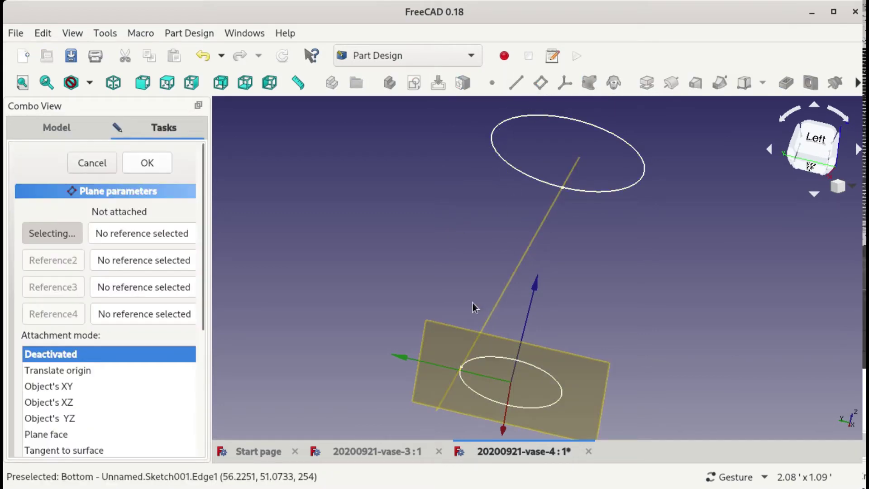
{"action": "left_click", "coordinate": [522, 267]}
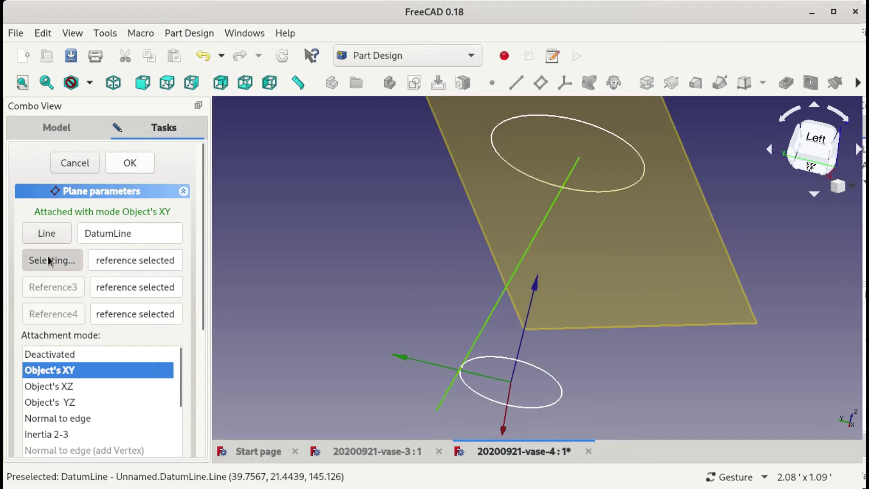
{"action": "scroll", "coordinate": [460, 371], "scroll_direction": "up", "scroll_amount": 5}
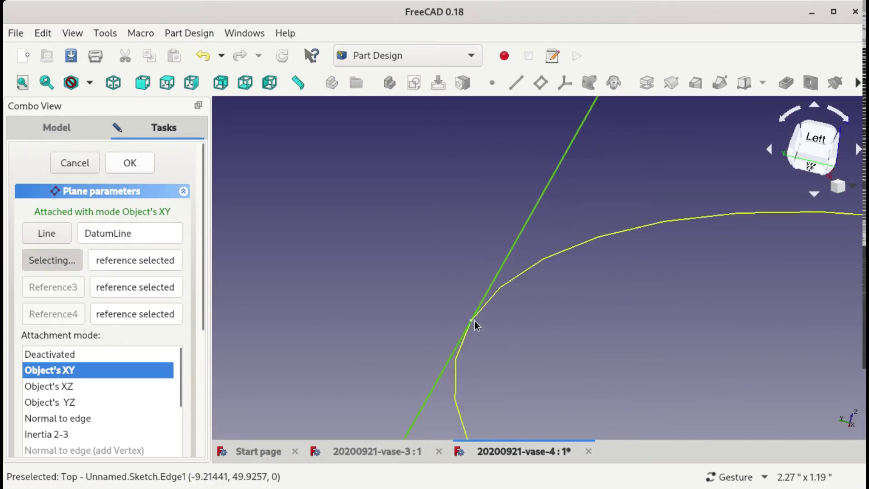
{"action": "left_click", "coordinate": [471, 321]}
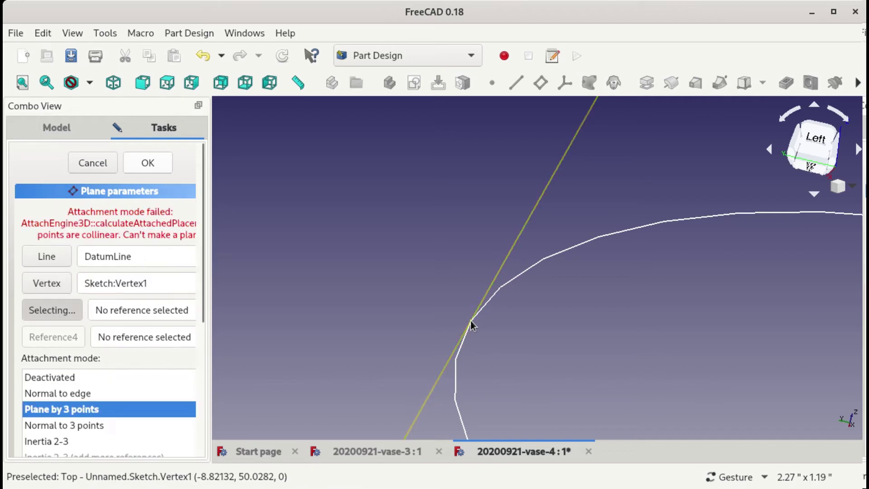
{"action": "left_click", "coordinate": [149, 163]}
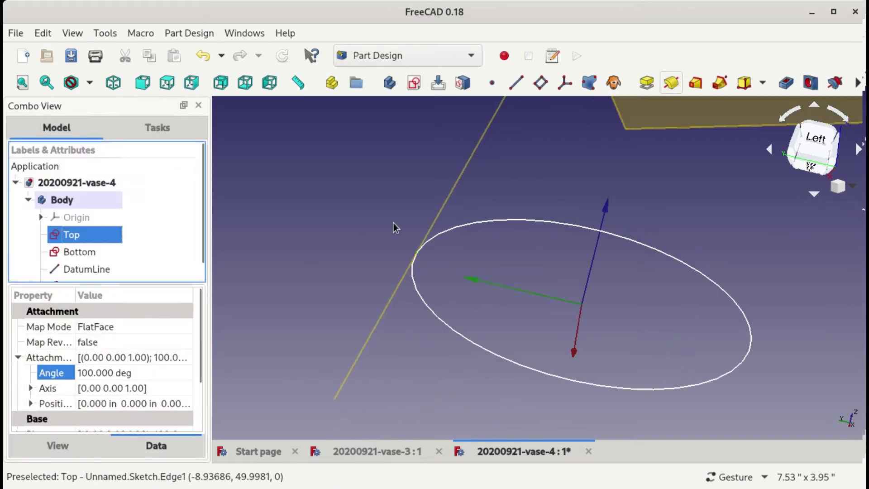
Undo the datum plane creation and the attachment angle change of the sketch named Top
{"action": "scroll", "coordinate": [393, 223], "scroll_direction": "down", "scroll_amount": 5}
{"action": "mouse_move", "coordinate": [539, 270]}
{"action": "left_mouse_down"}
{"action": "mouse_move", "coordinate": [578, 324]}
{"action": "mouse_move", "coordinate": [603, 321]}
{"action": "left_mouse_up"}
{"action": "mouse_move", "coordinate": [544, 168]}
{"action": "left_mouse_down"}
{"action": "mouse_move", "coordinate": [553, 181]}
{"action": "mouse_move", "coordinate": [617, 159]}
{"action": "mouse_move", "coordinate": [626, 196]}
{"action": "mouse_move", "coordinate": [675, 194]}
{"action": "mouse_move", "coordinate": [572, 254]}
{"action": "left_mouse_up"}
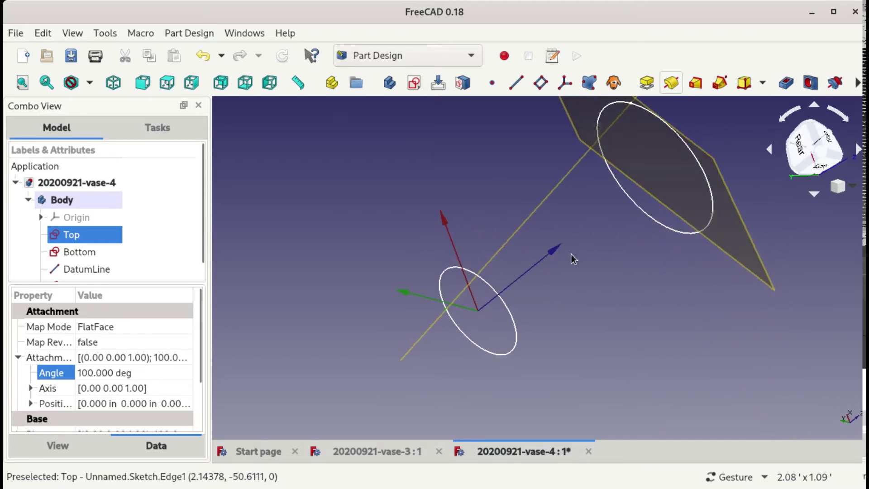
{"action": "key", "text": "ctrl+z"}
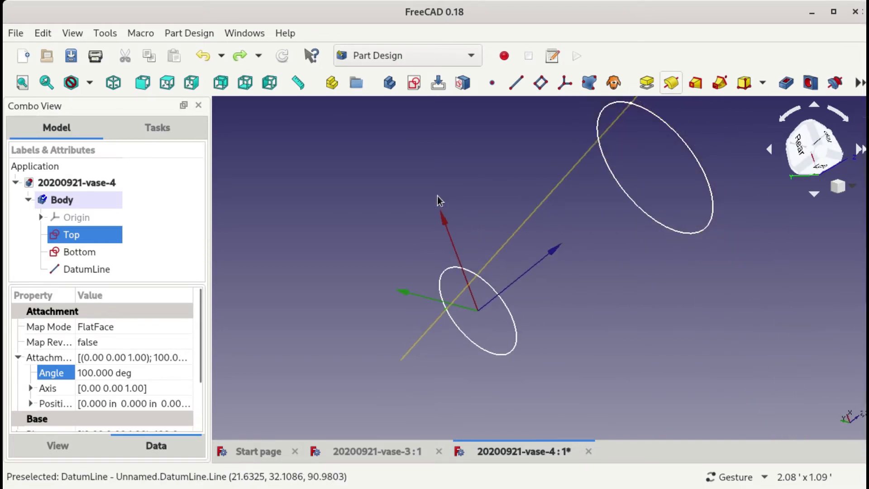
{"action": "key", "text": "ctrl+z"}
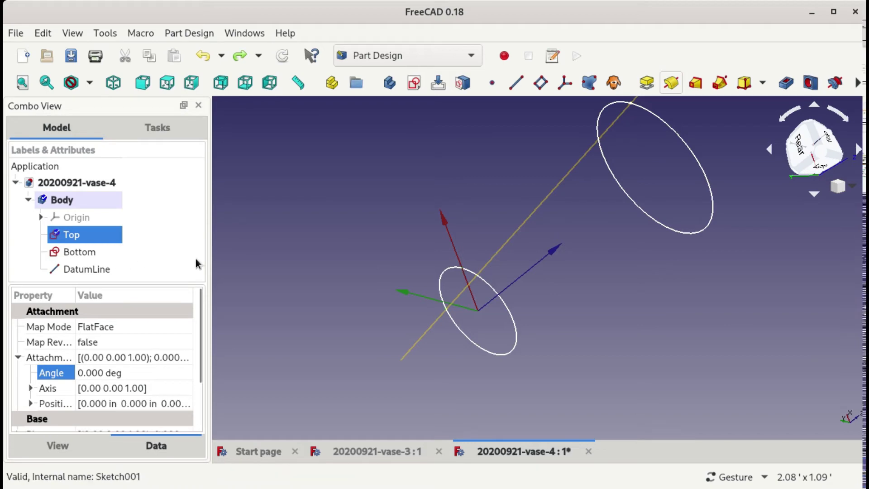
{"action": "left_click", "coordinate": [320, 189]}
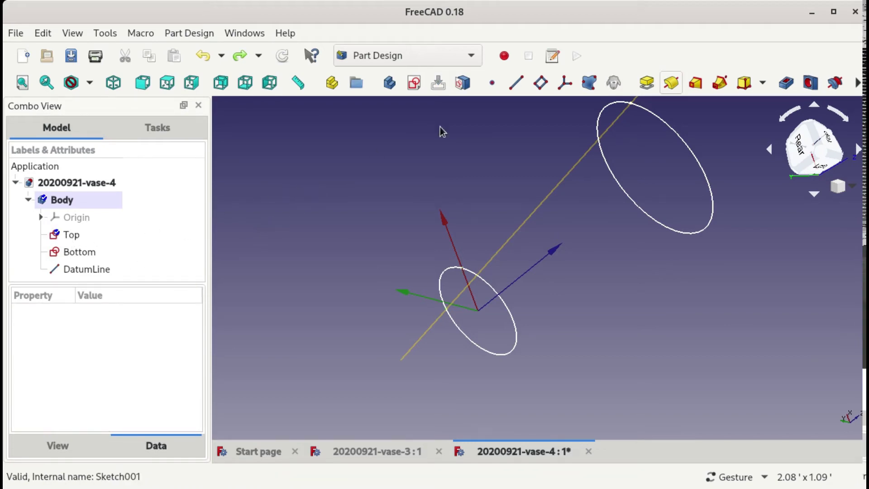
Create a datum plane referencing the datum line and the small base circle's vertex, using the Normal to edge attachment mode
{"action": "left_click", "coordinate": [541, 83]}
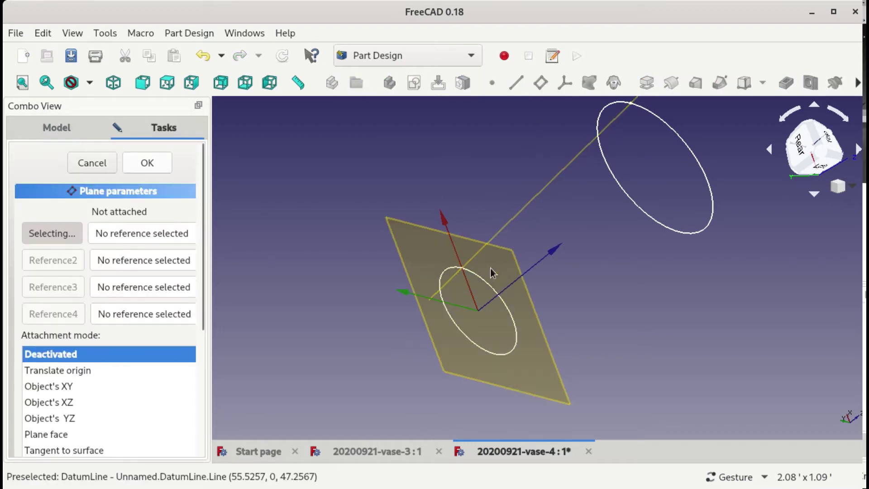
{"action": "left_click_drag", "start_coordinate": [376, 379], "coordinate": [655, 337]}
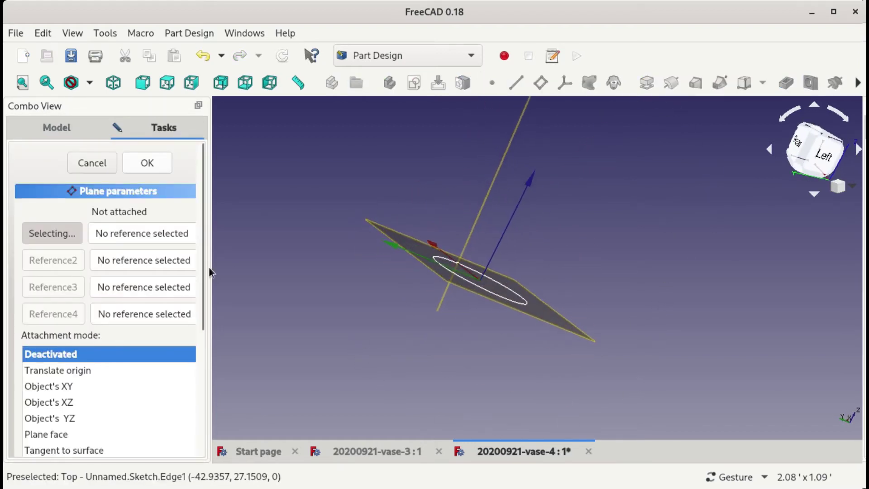
{"action": "left_click", "coordinate": [500, 164]}
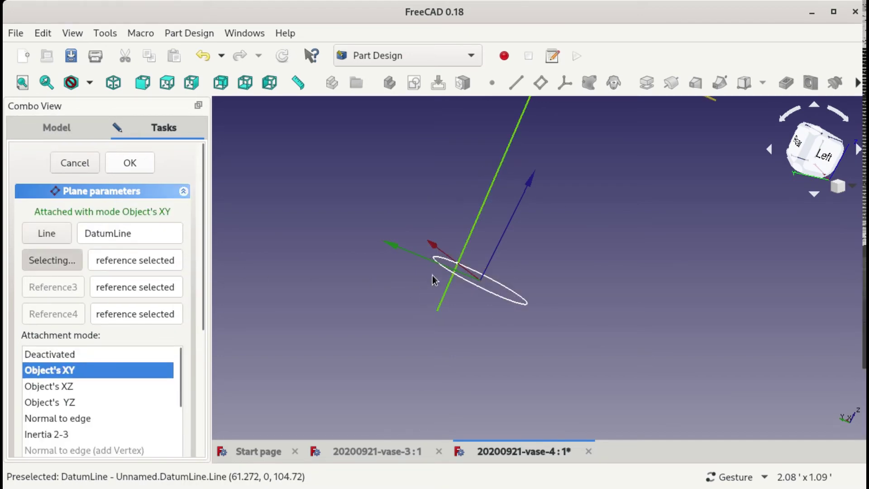
{"action": "scroll", "coordinate": [435, 279], "scroll_direction": "up", "scroll_amount": 6}
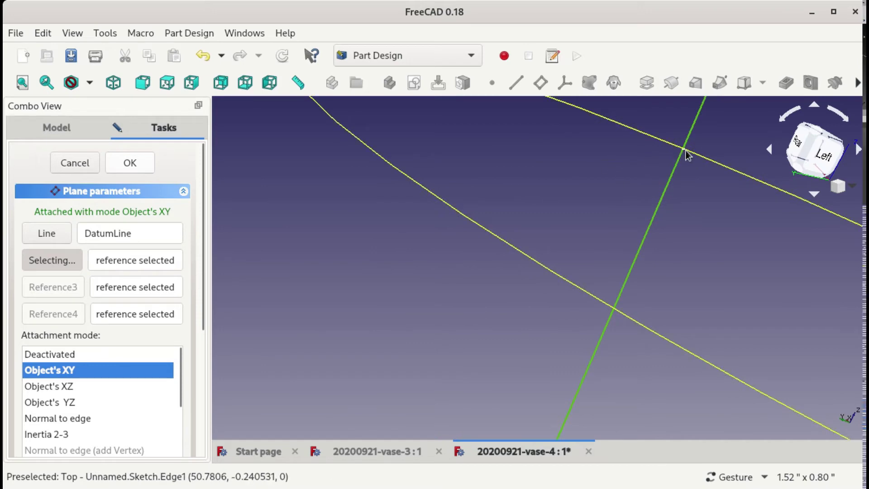
{"action": "left_click", "coordinate": [685, 154]}
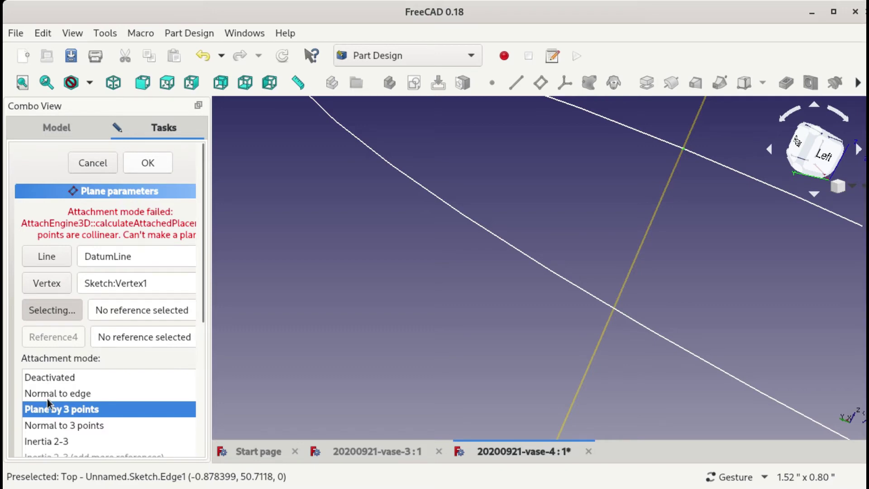
{"action": "left_click", "coordinate": [58, 393]}
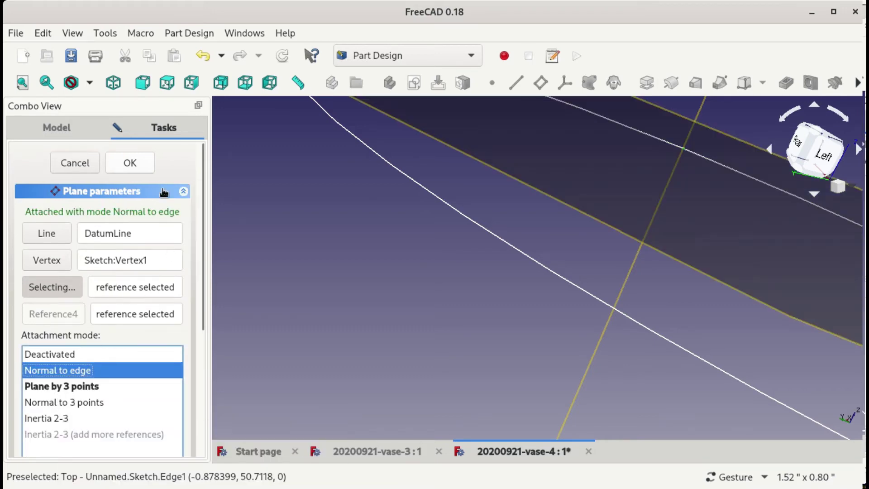
{"action": "left_click", "coordinate": [127, 163]}
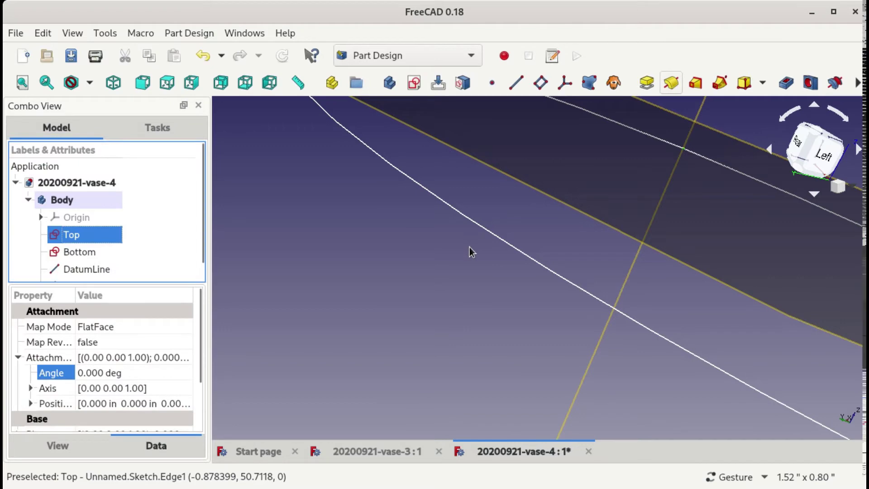
Examine the datum plane's orientation relative to the datum line and both circles from isometric and side views
{"action": "scroll", "coordinate": [469, 248], "scroll_direction": "down", "scroll_amount": 5}
{"action": "scroll", "coordinate": [637, 197], "scroll_direction": "up", "scroll_amount": 1}
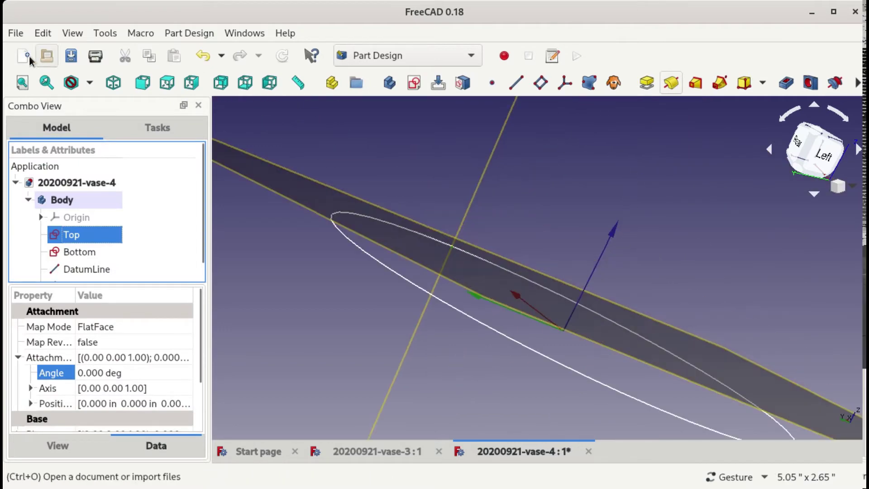
{"action": "left_click", "coordinate": [115, 83]}
{"action": "scroll", "coordinate": [537, 248], "scroll_direction": "down", "scroll_amount": 5}
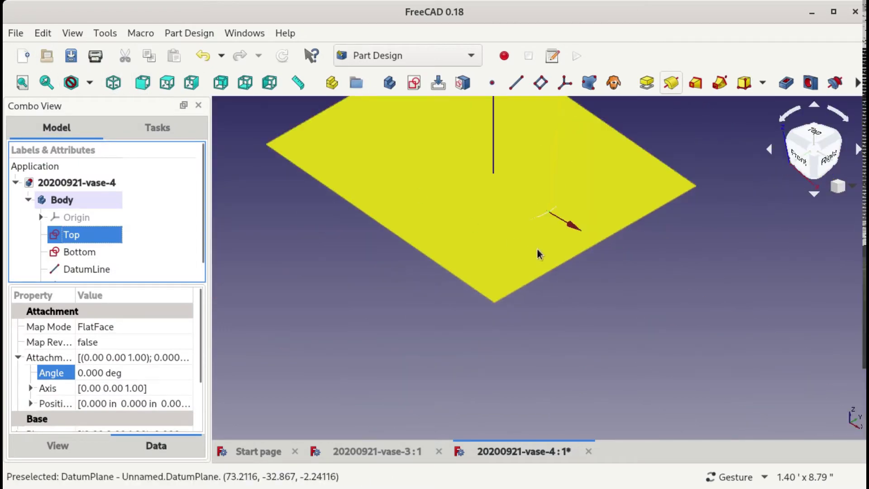
{"action": "left_click_drag", "start_coordinate": [541, 343], "coordinate": [543, 287]}
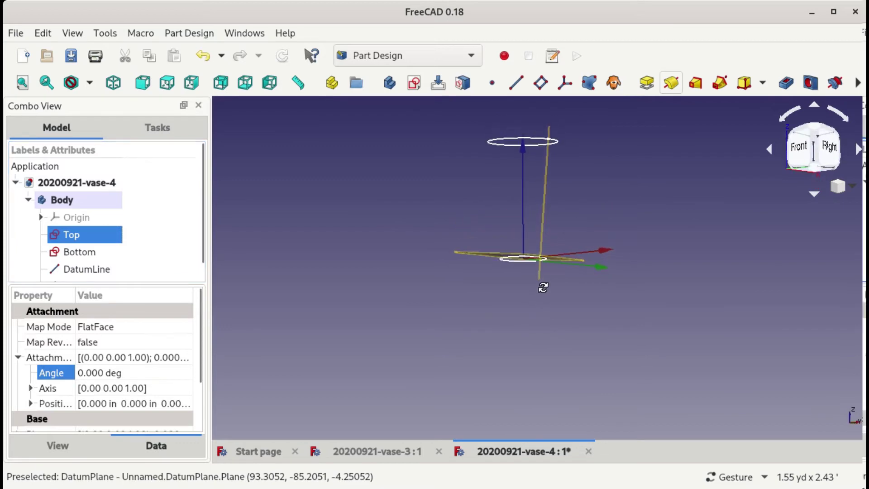
{"action": "left_click_drag", "start_coordinate": [659, 261], "coordinate": [599, 224]}
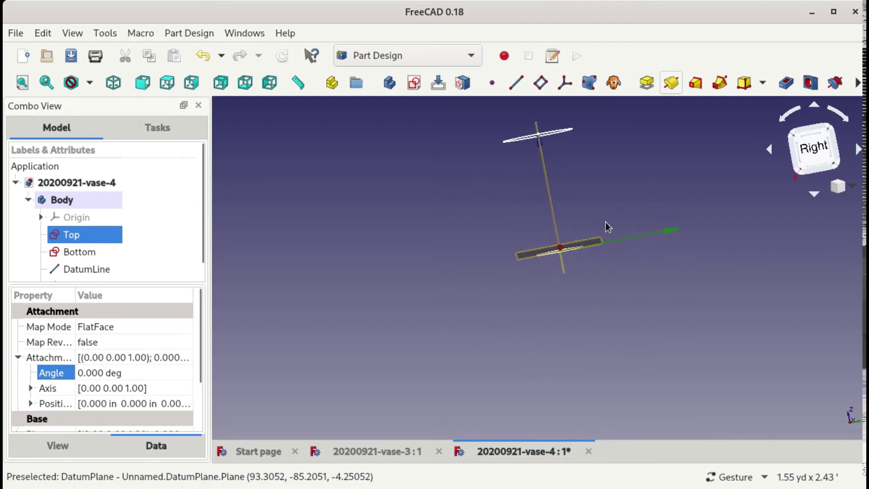
{"action": "left_click_drag", "start_coordinate": [648, 340], "coordinate": [617, 321]}
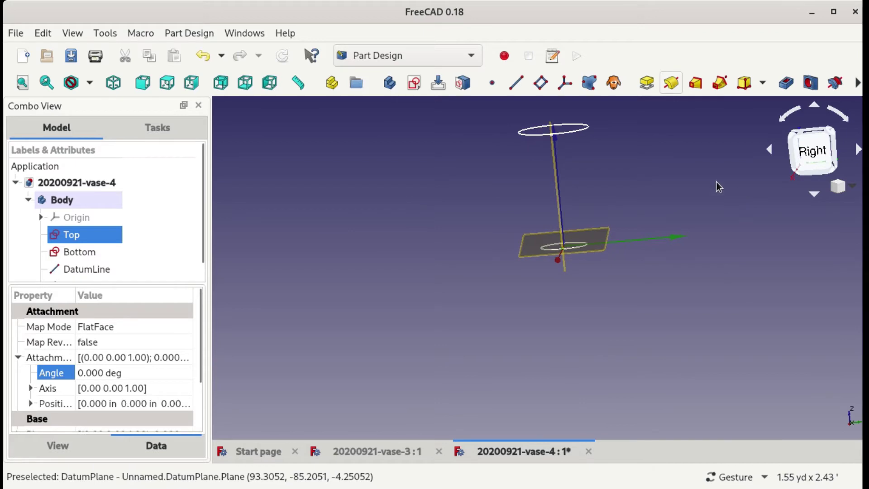
{"action": "scroll", "coordinate": [607, 239], "scroll_direction": "up", "scroll_amount": 4}
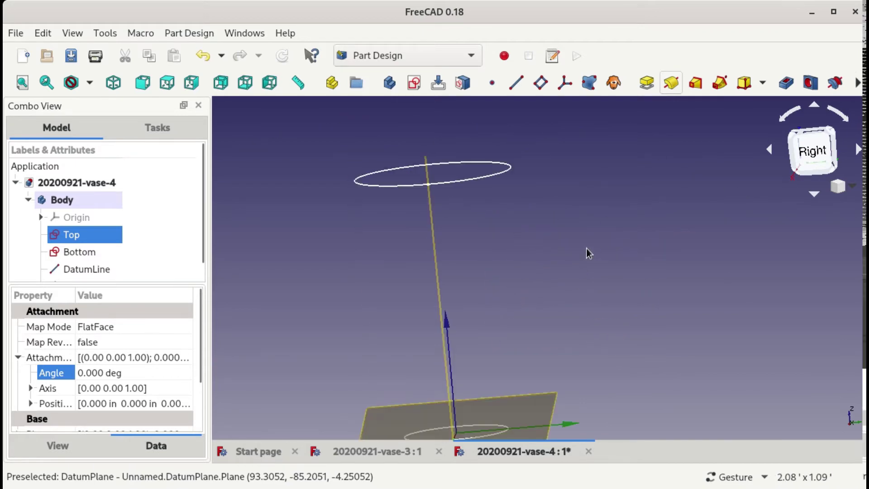
{"action": "scroll", "coordinate": [552, 250], "scroll_direction": "down", "scroll_amount": 2}
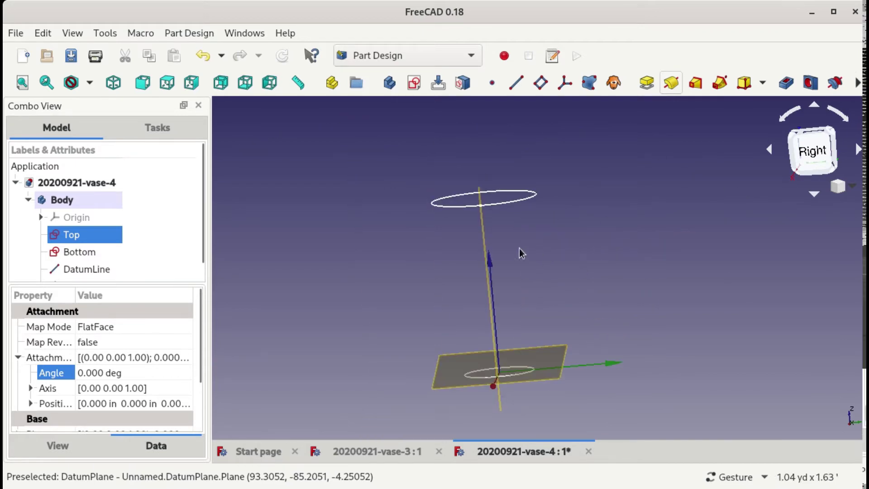
Set the attachment angle of the sketch named Bottom, holding the larger upper circle, to 100 deg and recompute the document
{"action": "left_click", "coordinate": [516, 203]}
{"action": "left_click", "coordinate": [95, 373]}
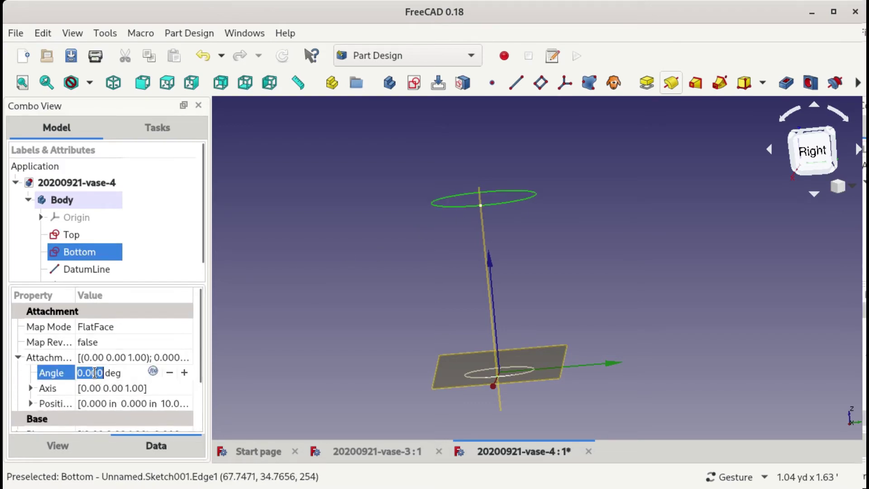
{"action": "type", "text": "100"}
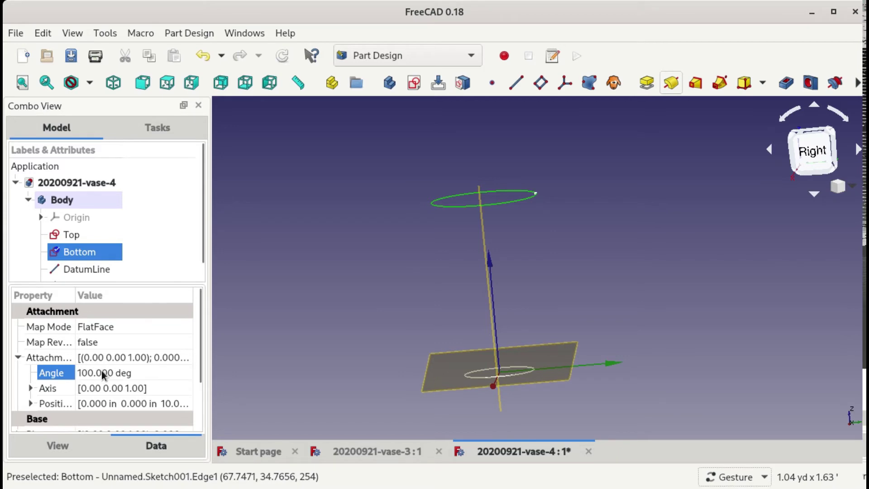
{"action": "left_click", "coordinate": [291, 252]}
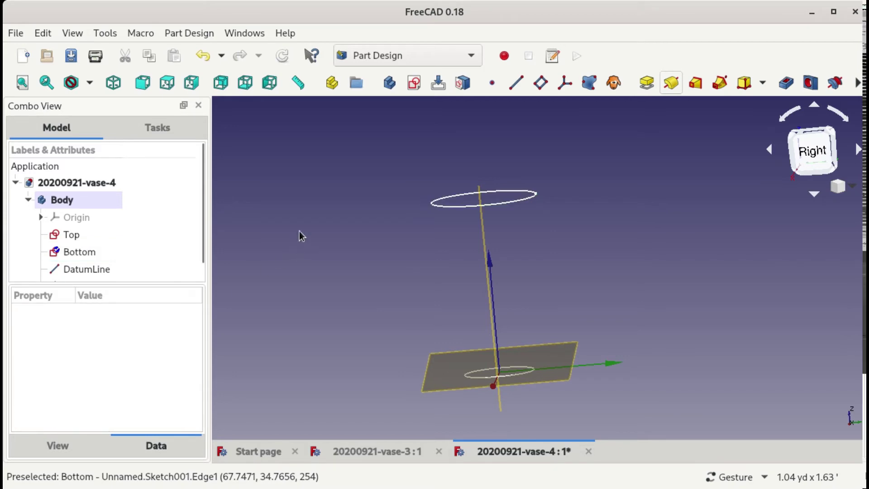
{"action": "left_click", "coordinate": [277, 58]}
Start a new sketch on the datum plane that is normal to the slanted datum line
{"action": "left_click_drag", "start_coordinate": [699, 263], "coordinate": [617, 306]}
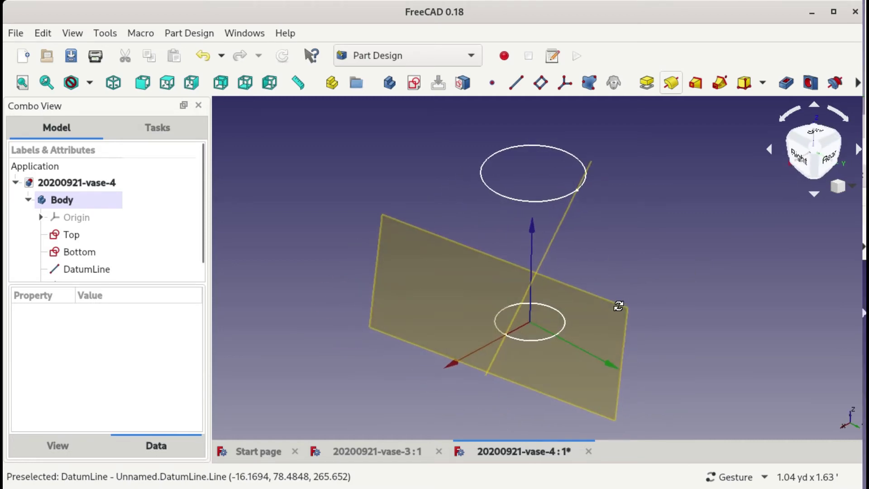
{"action": "left_click", "coordinate": [434, 265]}
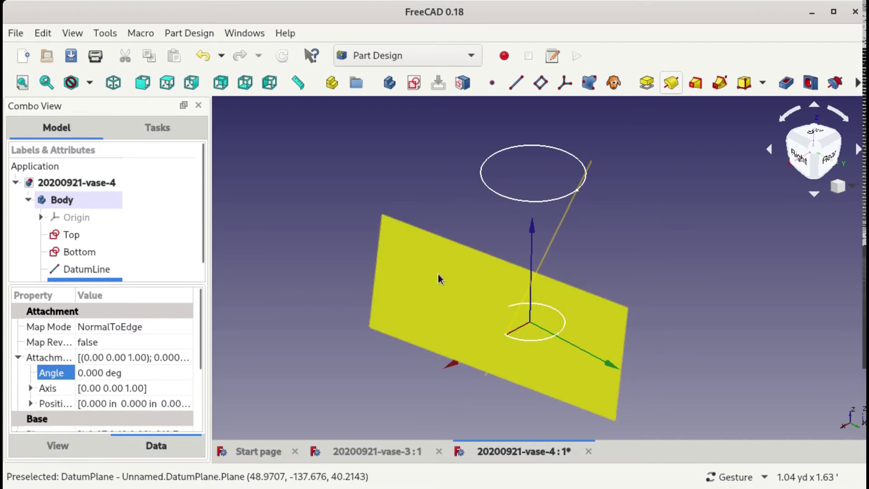
{"action": "left_click", "coordinate": [414, 82]}
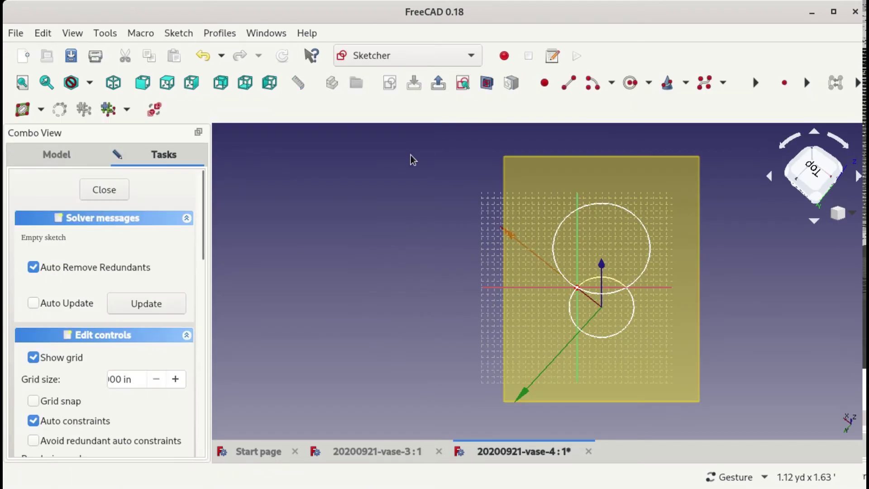
{"action": "scroll", "coordinate": [594, 295], "scroll_direction": "up", "scroll_amount": 5}
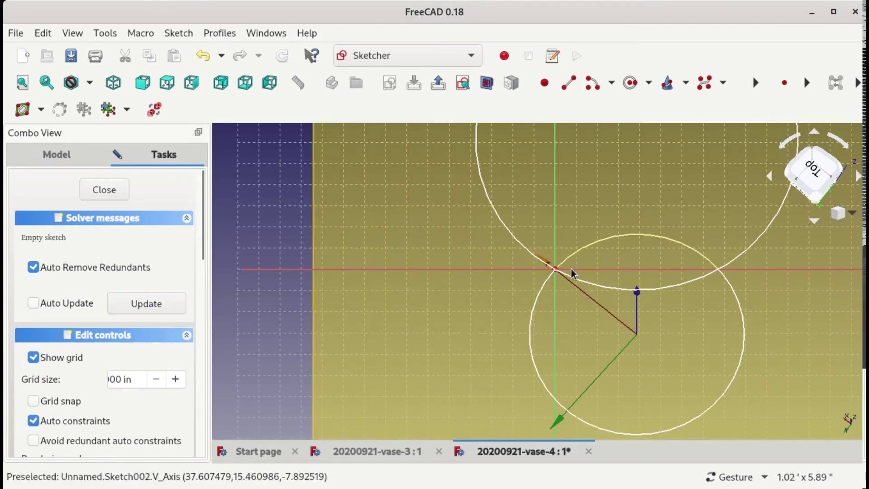
Sketch a circle with a radius of about 20.9 near the sketch origin, its center off both axes, and leave the Circle tool
{"action": "left_click", "coordinate": [630, 83]}
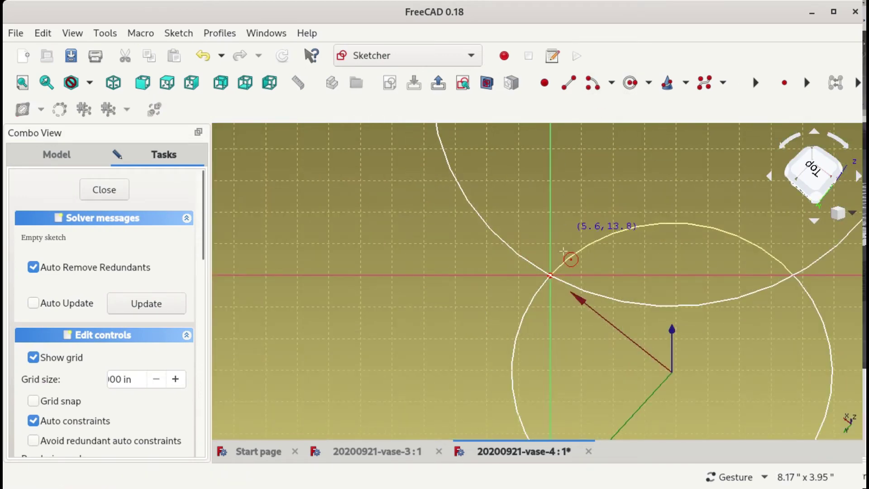
{"action": "left_click", "coordinate": [525, 216]}
{"action": "left_click", "coordinate": [550, 275]}
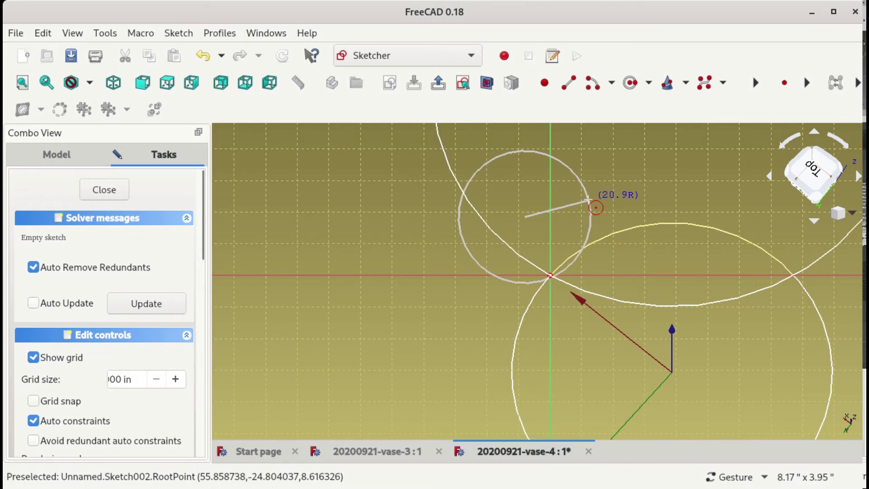
{"action": "right_click", "coordinate": [514, 217]}
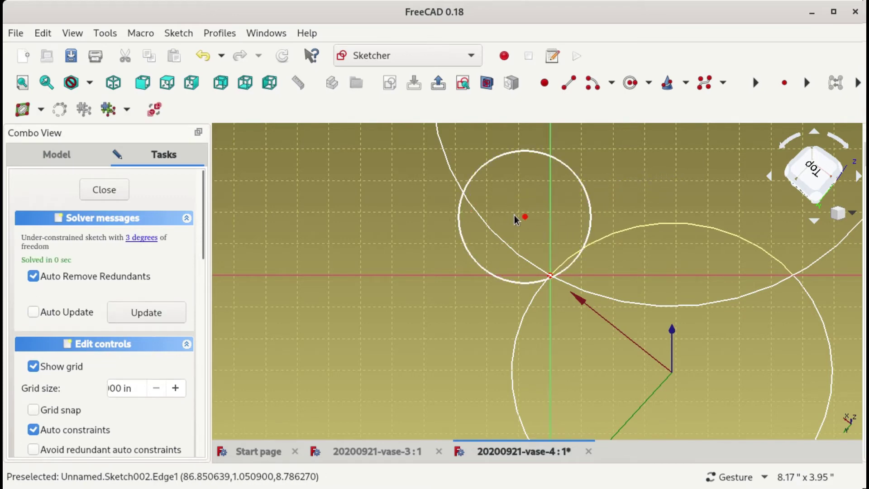
Constrain the circle's center to coincide with the sketch origin
{"action": "left_click", "coordinate": [525, 216]}
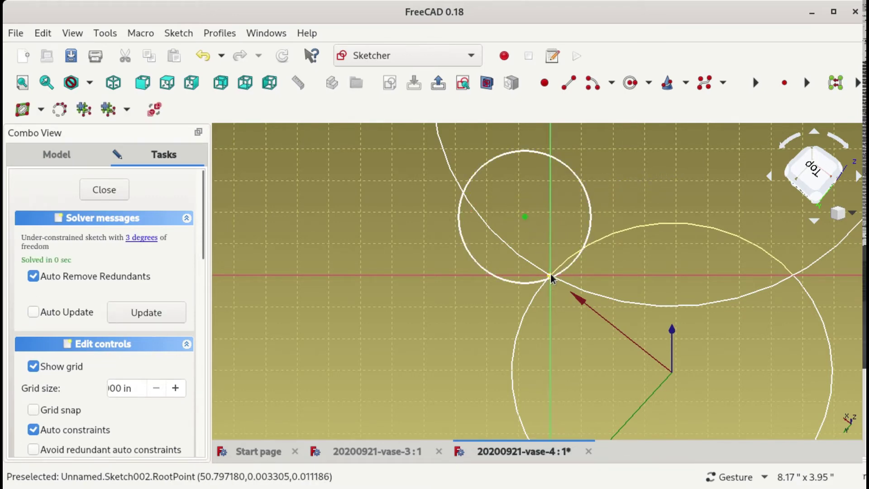
{"action": "left_click", "coordinate": [550, 276]}
{"action": "key", "text": "c"}
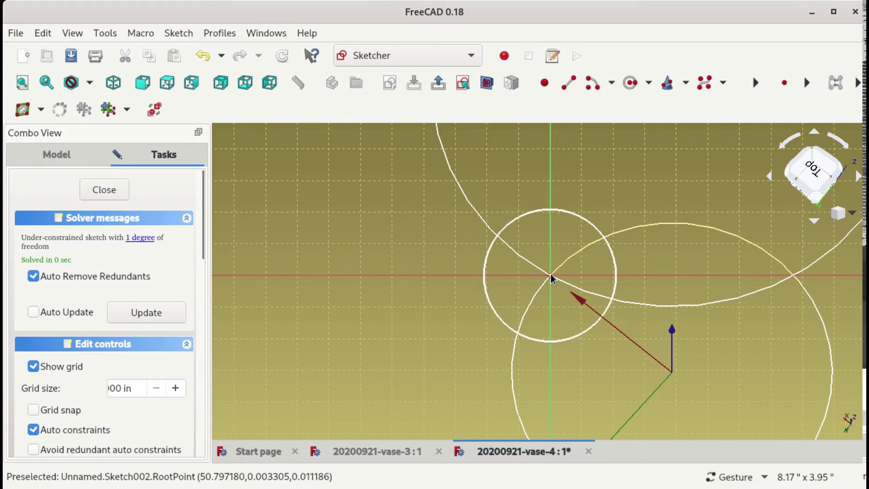
Constrain the circle's radius to 0.5 in and close the sketch on the datum plane
{"action": "left_click", "coordinate": [543, 214]}
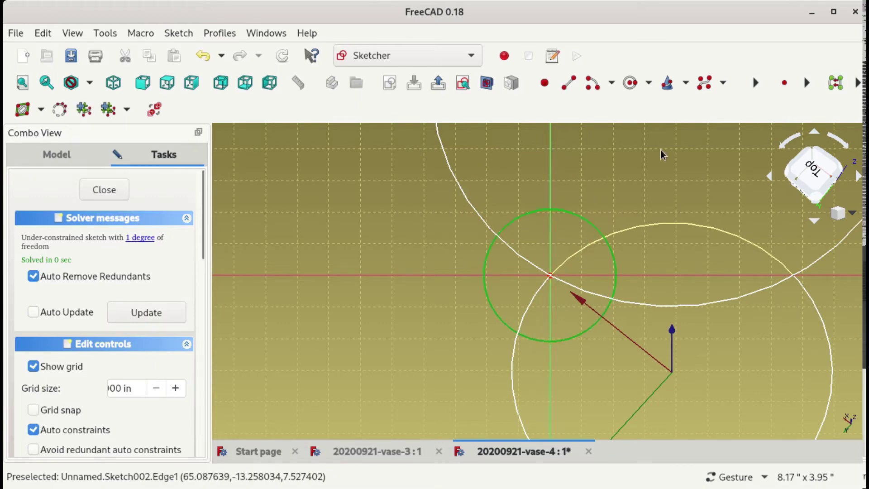
{"action": "left_click", "coordinate": [807, 82]}
{"action": "left_click", "coordinate": [746, 158]}
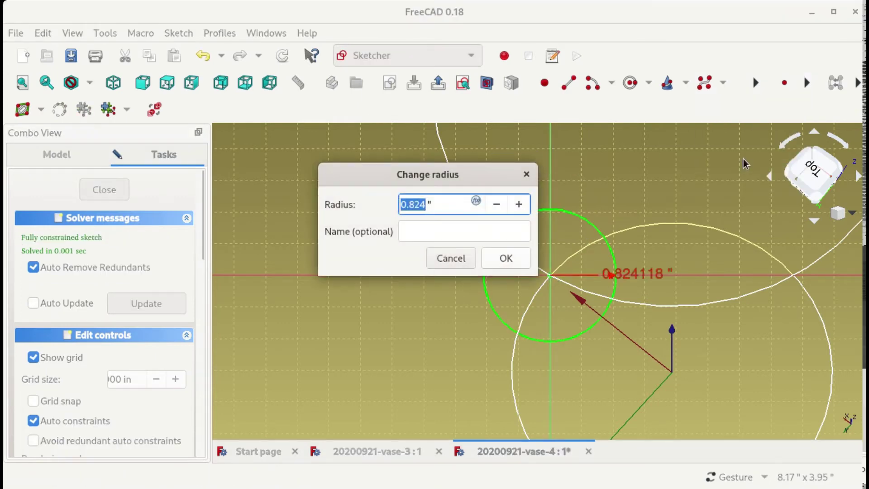
{"action": "type", "text": ".5"}
{"action": "key", "text": "Return"}
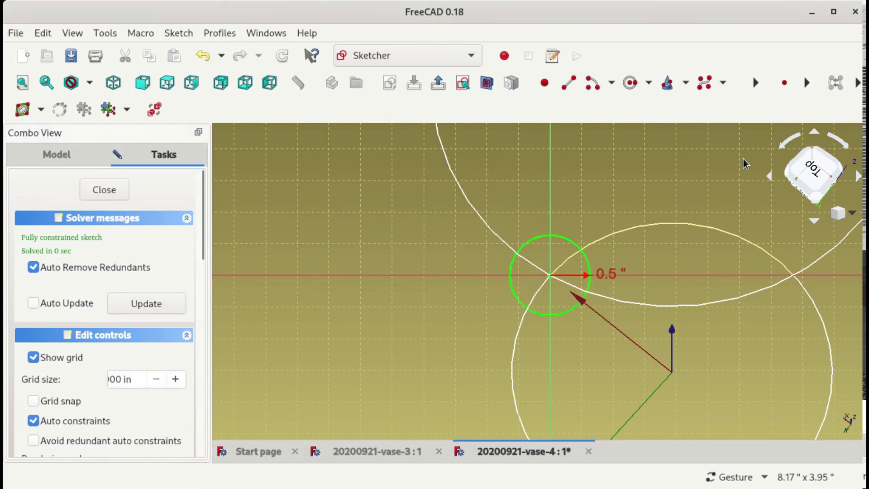
{"action": "left_click", "coordinate": [104, 192]}
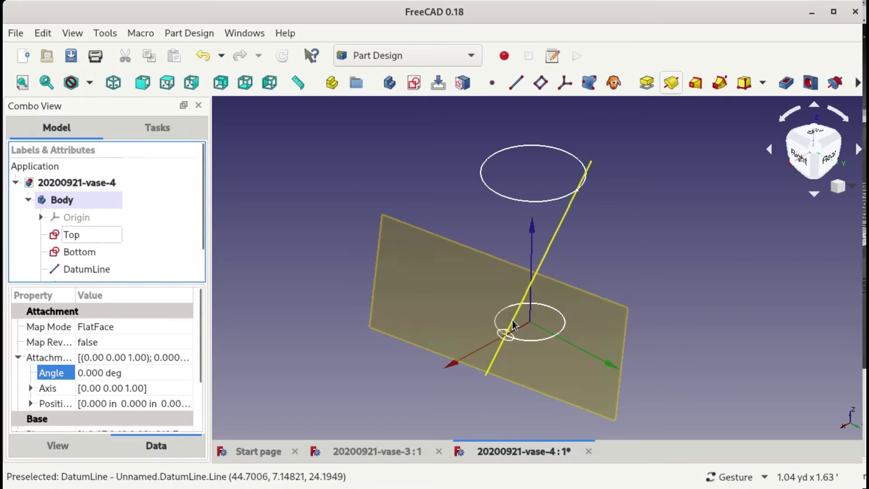
Pad the small circle sketch to a length of 11 in to form the slanted rod
{"action": "left_click", "coordinate": [648, 84]}
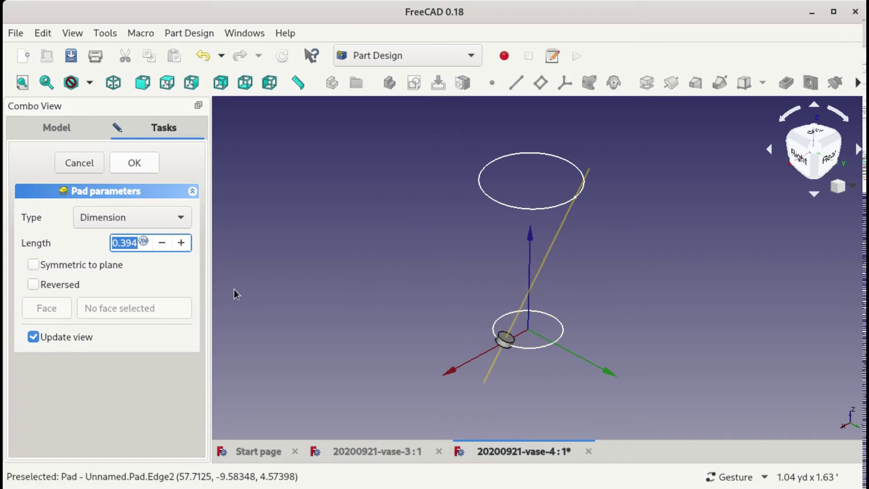
{"action": "left_click", "coordinate": [125, 248]}
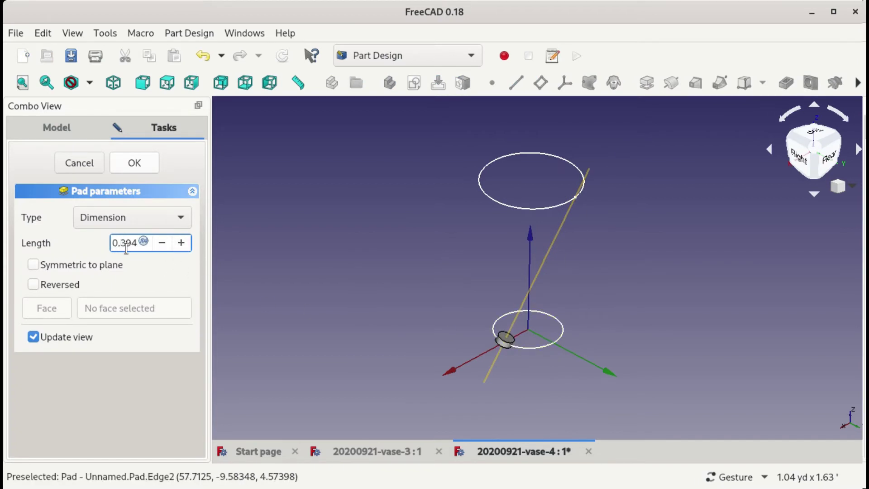
{"action": "key", "text": "BackSpace"}
{"action": "key", "text": "Delete"}
{"action": "key", "text": "Delete"}
{"action": "key", "text": "Delete"}
{"action": "type", "text": "11"}
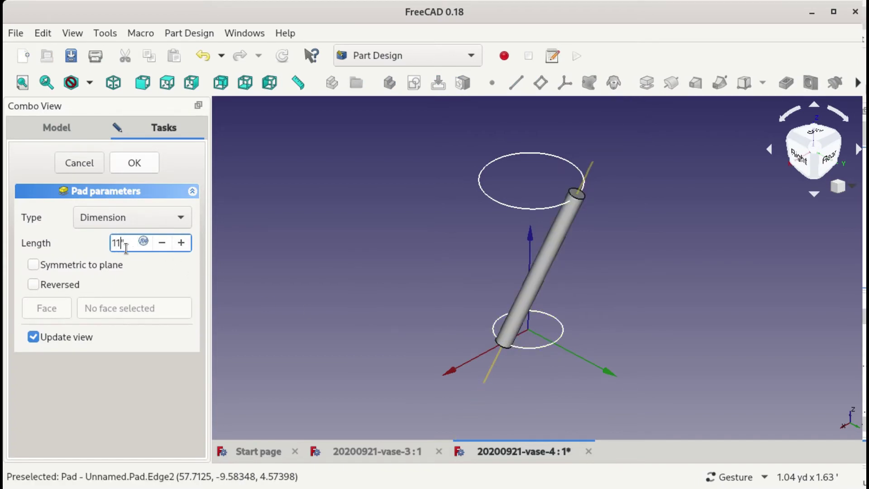
{"action": "key", "text": "Return"}
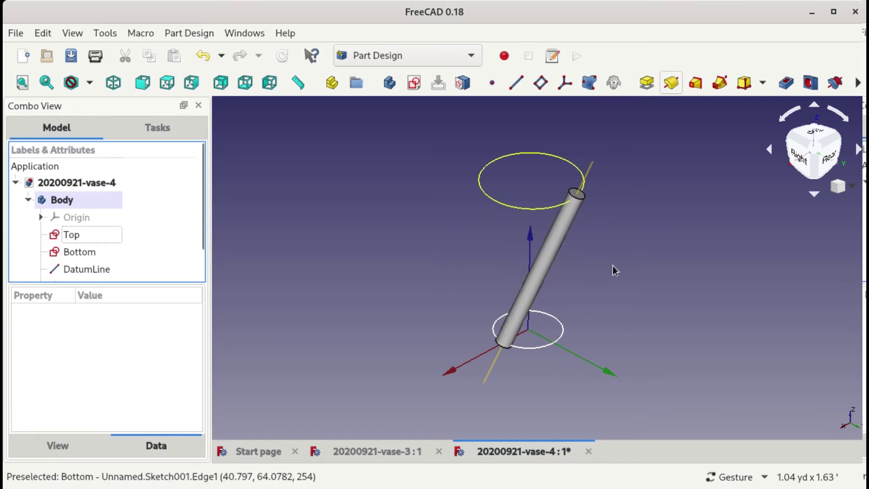
Set the attachment angle of the sketch named Bottom, holding the larger upper circle, to -20 deg and recompute the document
{"action": "left_click", "coordinate": [527, 209]}
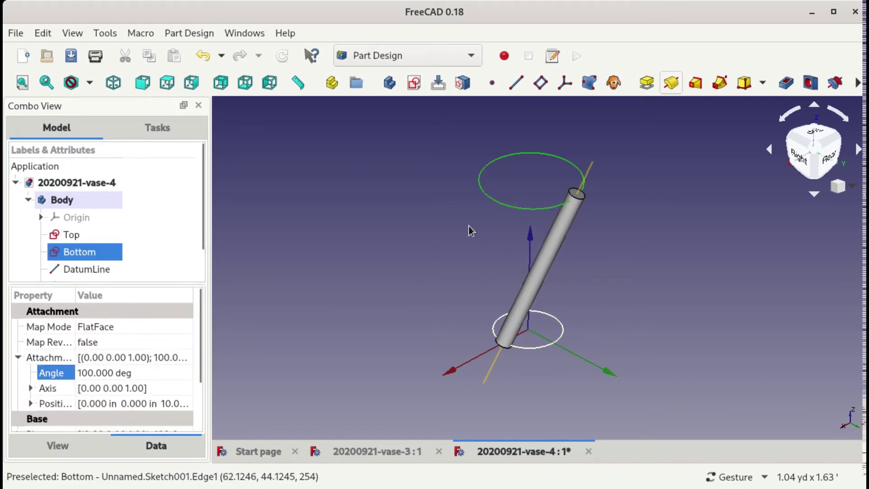
{"action": "left_click", "coordinate": [108, 376]}
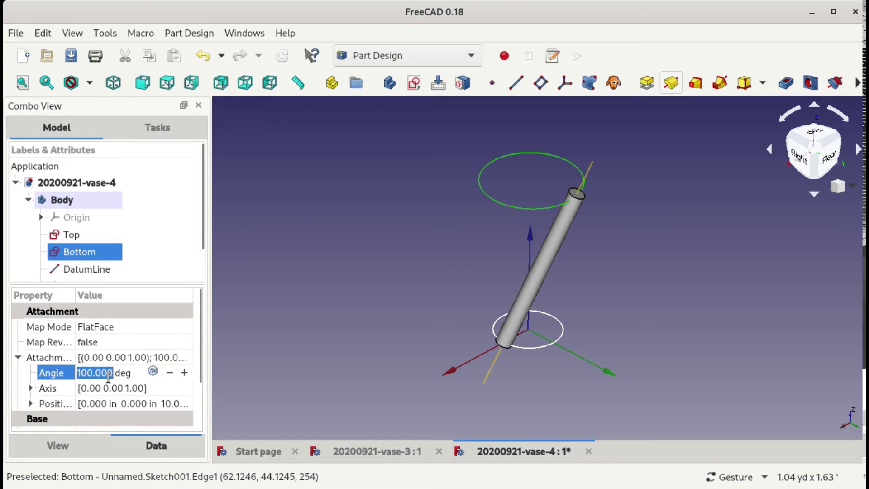
{"action": "key", "text": "BackSpace"}
{"action": "type", "text": "-29"}
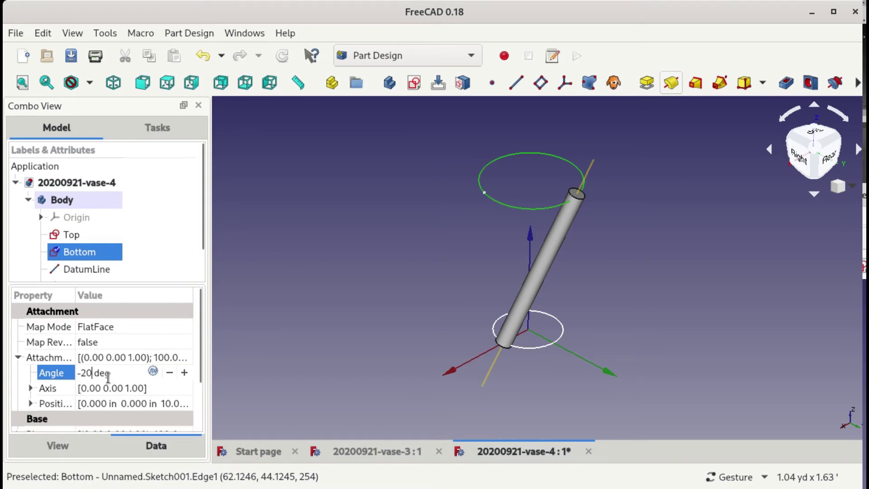
{"action": "key", "text": "Return"}
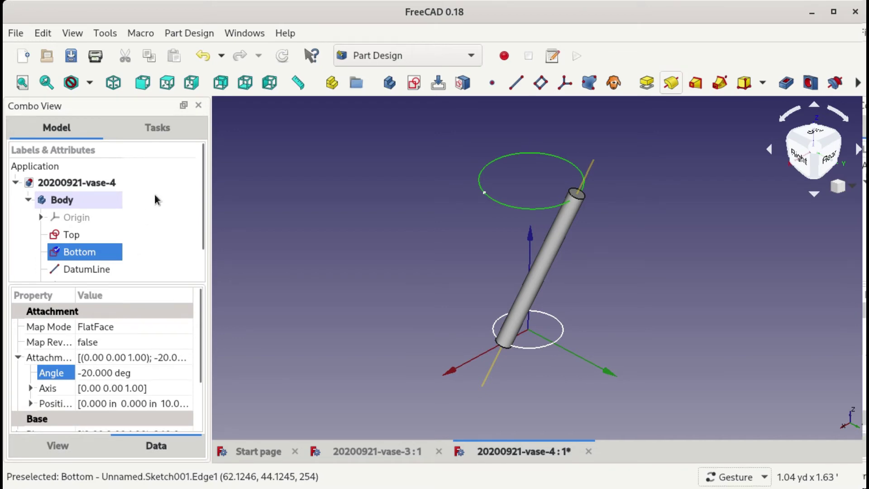
{"action": "left_click", "coordinate": [286, 59]}
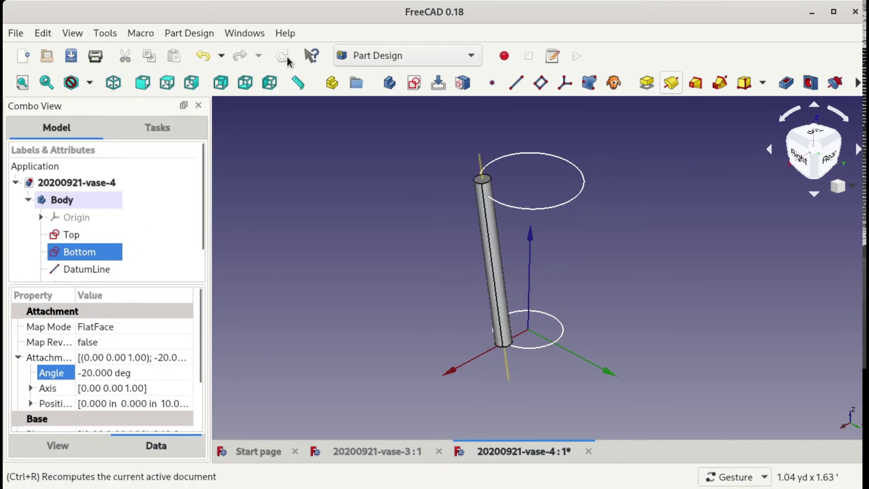
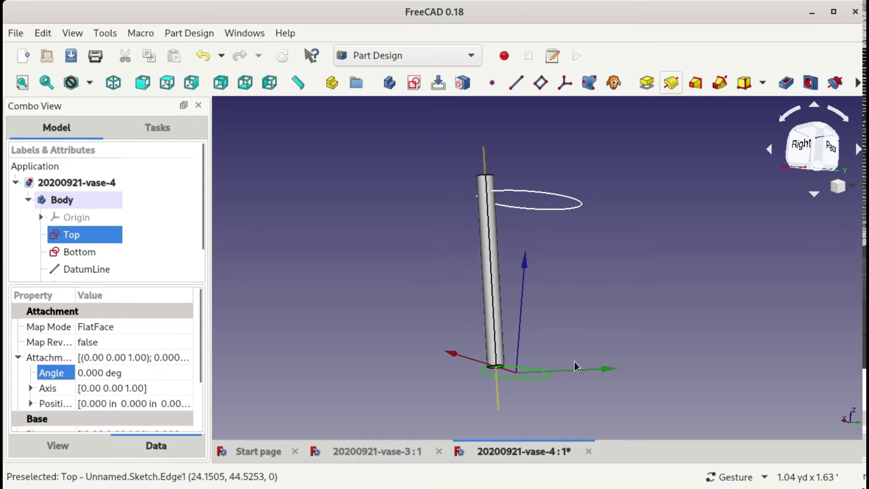
{"action": "left_click", "coordinate": [76, 252]}
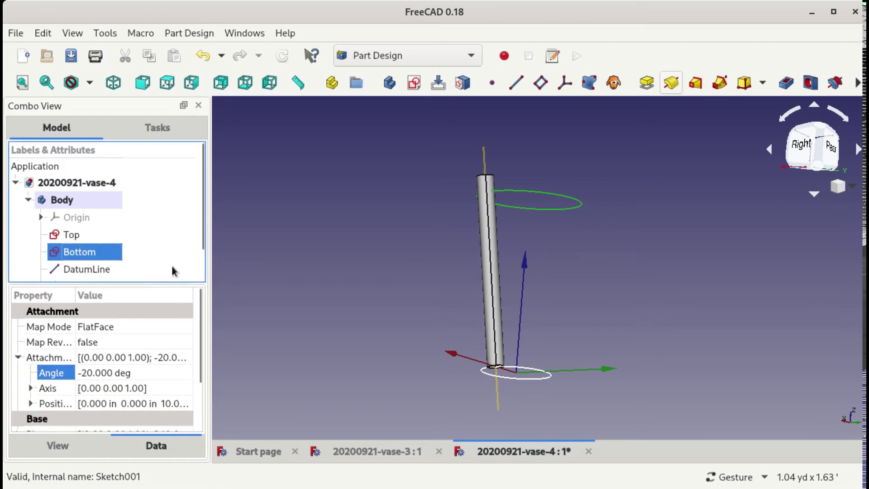
{"action": "left_click_drag", "start_coordinate": [326, 403], "coordinate": [315, 165]}
{"action": "double_click", "coordinate": [89, 250]}
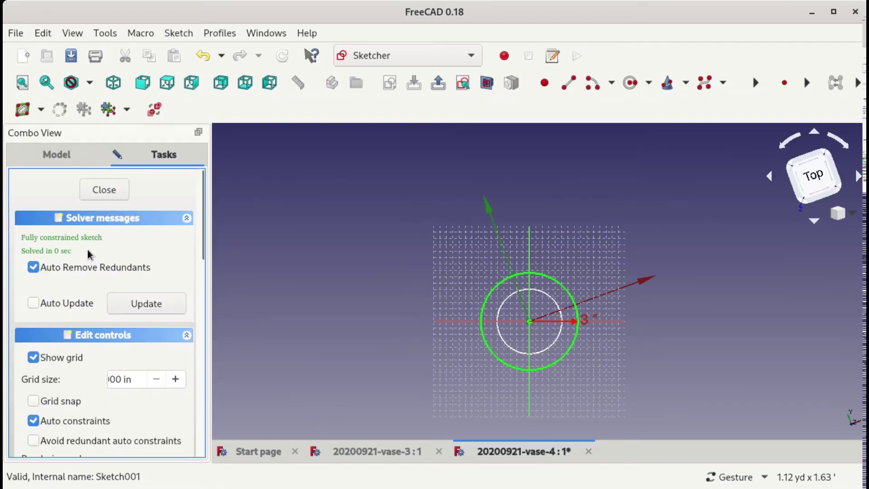
{"action": "key", "text": "Escape"}
{"action": "right_click", "coordinate": [91, 248]}
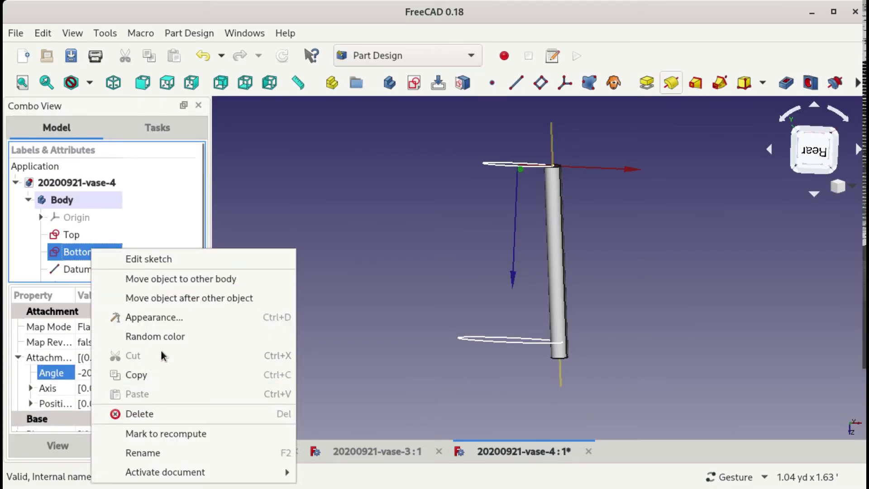
{"action": "left_click", "coordinate": [398, 186]}
{"action": "left_click", "coordinate": [407, 195]}
{"action": "left_click_drag", "start_coordinate": [407, 196], "coordinate": [409, 367]}
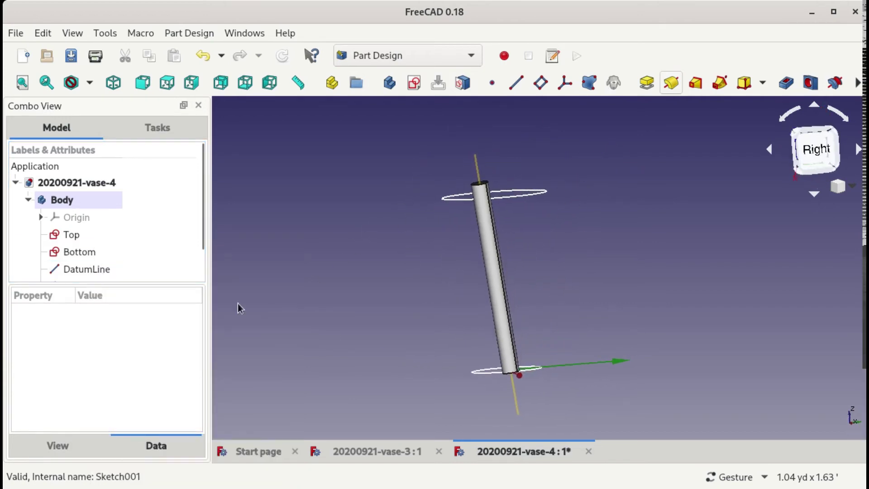
{"action": "left_click", "coordinate": [79, 252]}
{"action": "double_click", "coordinate": [80, 249]}
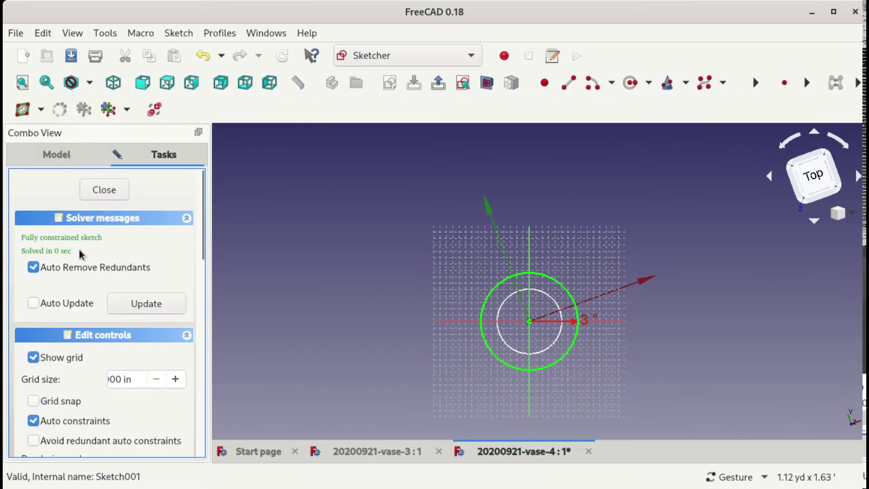
{"action": "key", "text": "Escape"}
Rename the sketch named Bottom, which holds the larger upper circle, as Top Sketch
{"action": "right_click", "coordinate": [80, 249]}
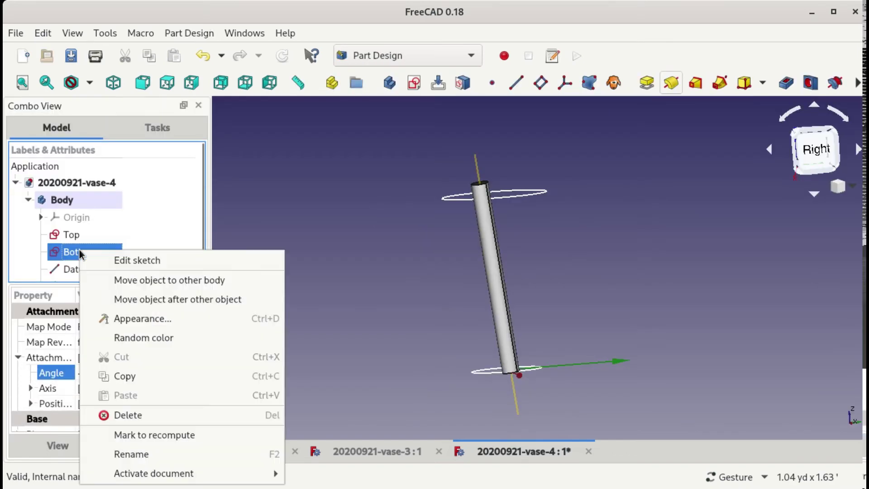
{"action": "left_click", "coordinate": [134, 450]}
{"action": "type", "text": "Top Sketch"}
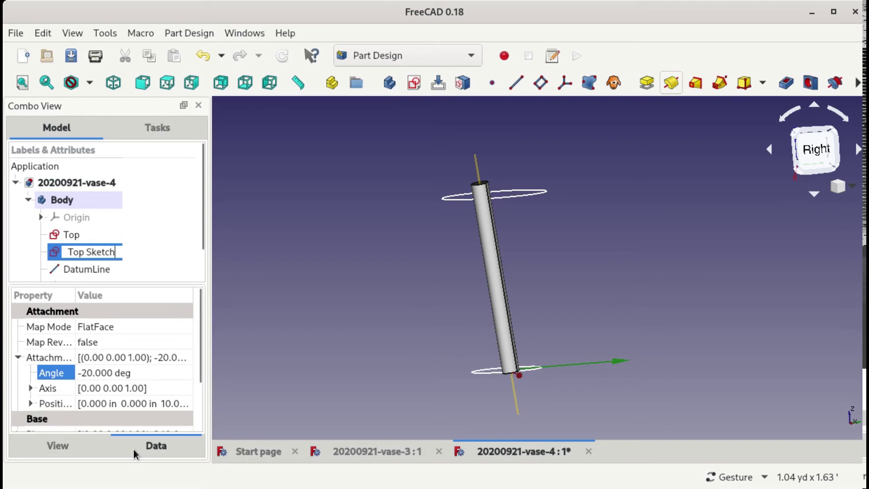
{"action": "key", "text": "Return"}
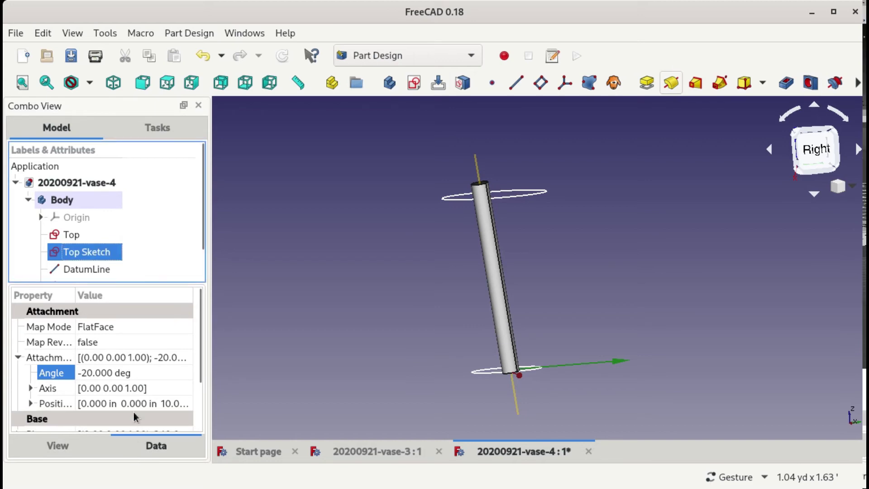
Rename the sketch named Top, which holds the smaller lower circle, as Bottom Sketch
{"action": "left_click", "coordinate": [68, 234]}
{"action": "right_click", "coordinate": [69, 234]}
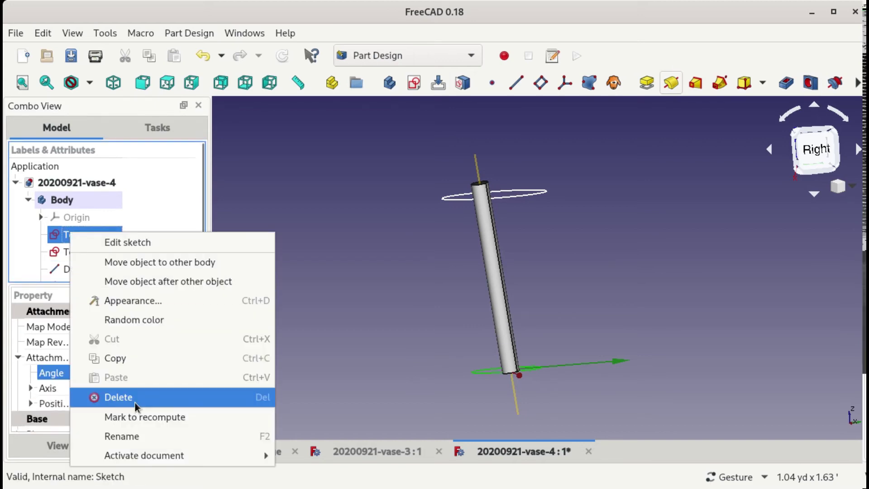
{"action": "left_click", "coordinate": [142, 438]}
{"action": "type", "text": "Bo"}
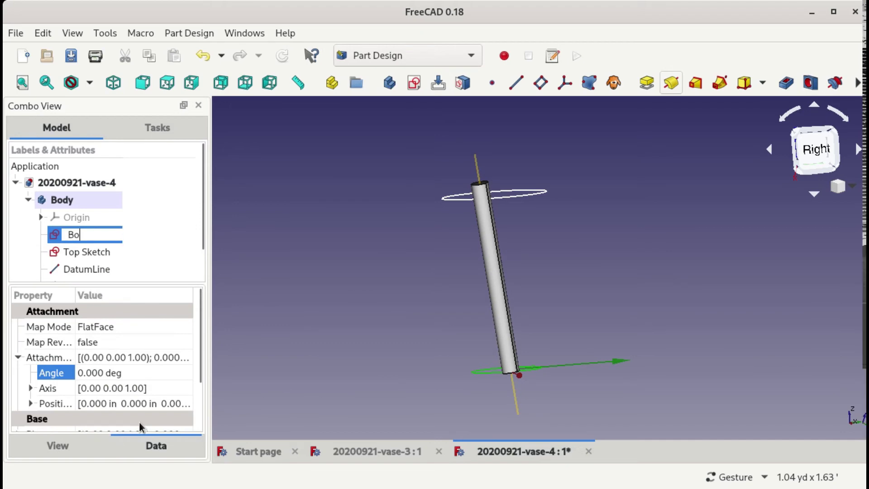
{"action": "type", "text": "ttom Sketch"}
{"action": "key", "text": "Return"}
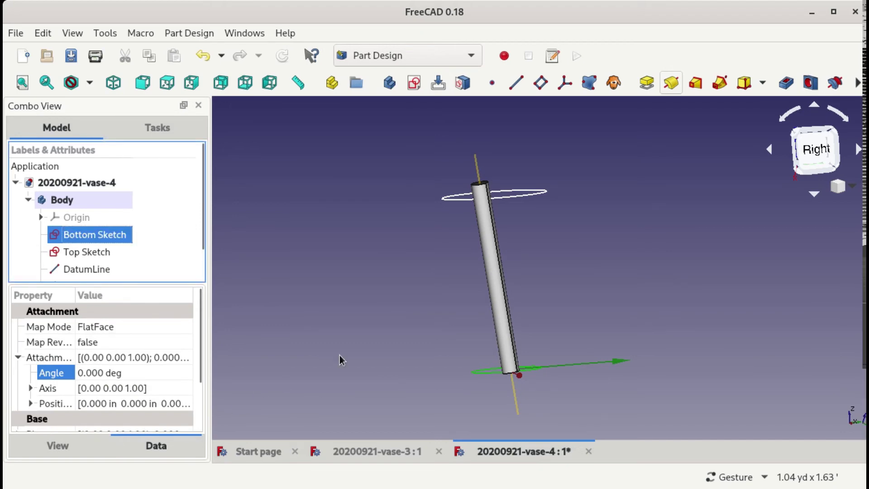
Pad the Bottom Sketch circle 0.5 in, symmetric to its plane, to form the vase's base disc
{"action": "mouse_move", "coordinate": [610, 326]}
{"action": "left_mouse_down"}
{"action": "mouse_move", "coordinate": [557, 333]}
{"action": "mouse_move", "coordinate": [534, 326]}
{"action": "mouse_move", "coordinate": [528, 311]}
{"action": "mouse_move", "coordinate": [548, 301]}
{"action": "mouse_move", "coordinate": [542, 389]}
{"action": "mouse_move", "coordinate": [572, 417]}
{"action": "mouse_move", "coordinate": [555, 405]}
{"action": "left_mouse_up"}
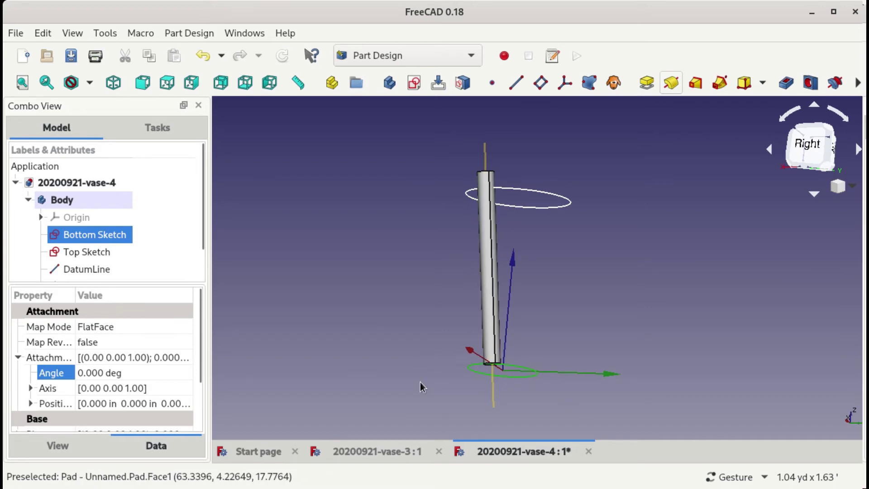
{"action": "left_click_drag", "start_coordinate": [502, 384], "coordinate": [522, 387]}
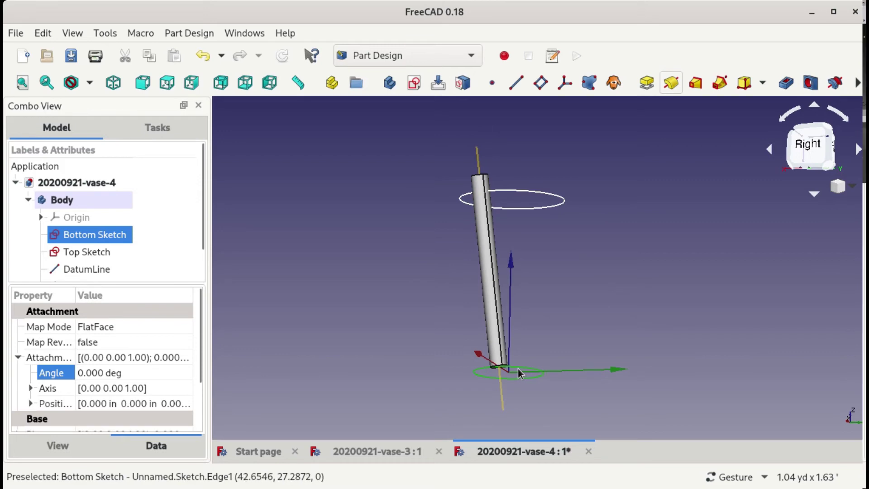
{"action": "left_click", "coordinate": [558, 332]}
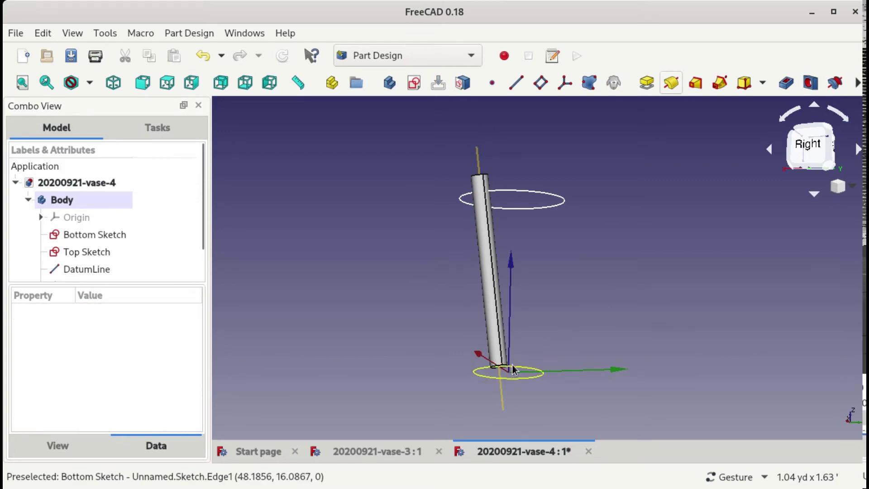
{"action": "left_click", "coordinate": [512, 364]}
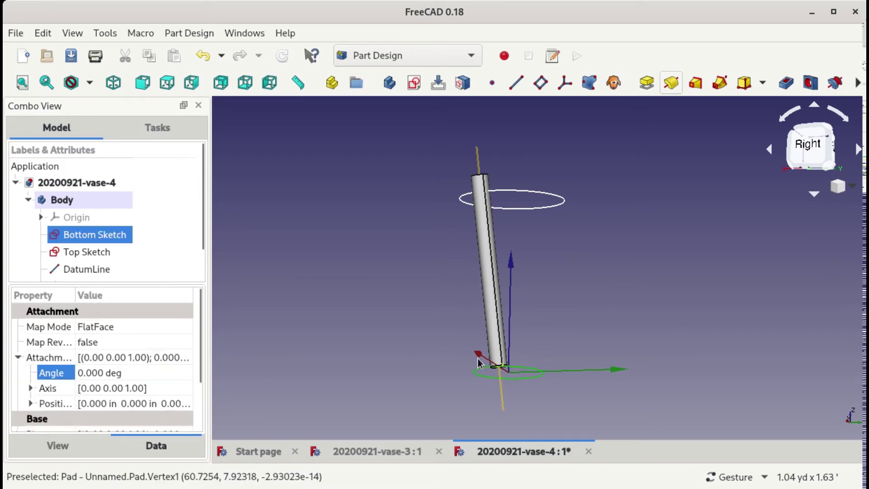
{"action": "left_click", "coordinate": [643, 82]}
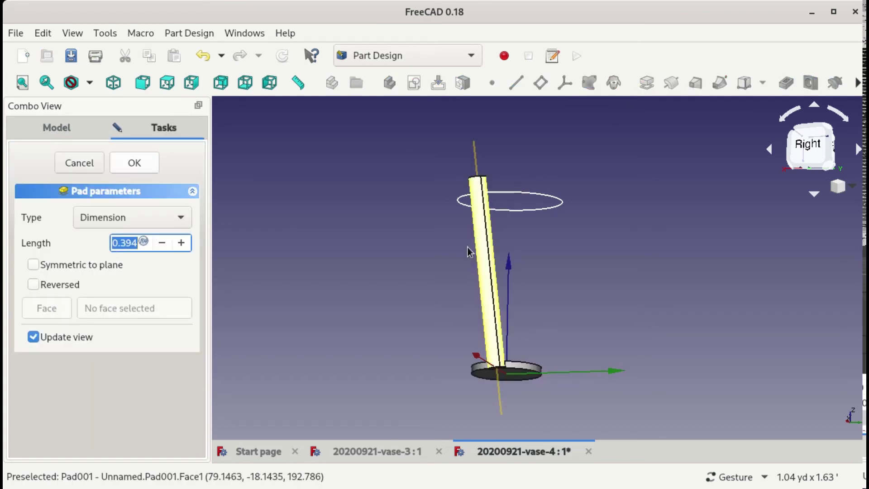
{"action": "left_click", "coordinate": [70, 265]}
{"action": "left_click", "coordinate": [118, 243]}
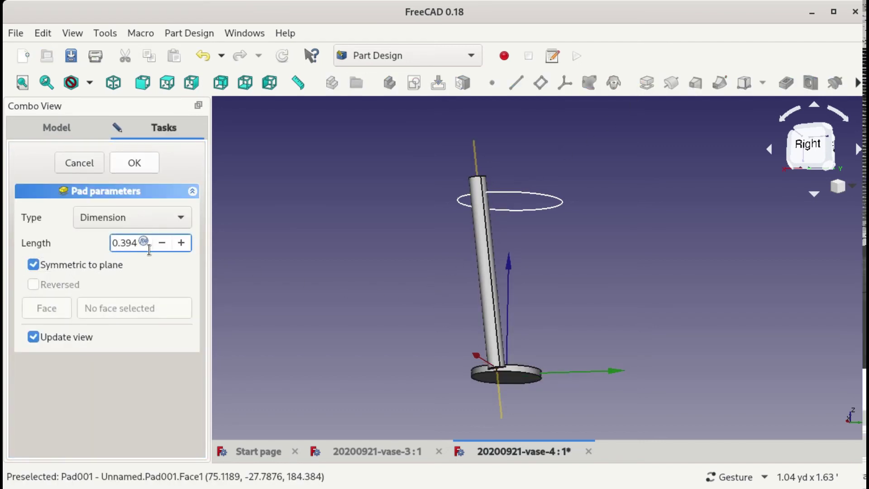
{"action": "type", "text": ".5"}
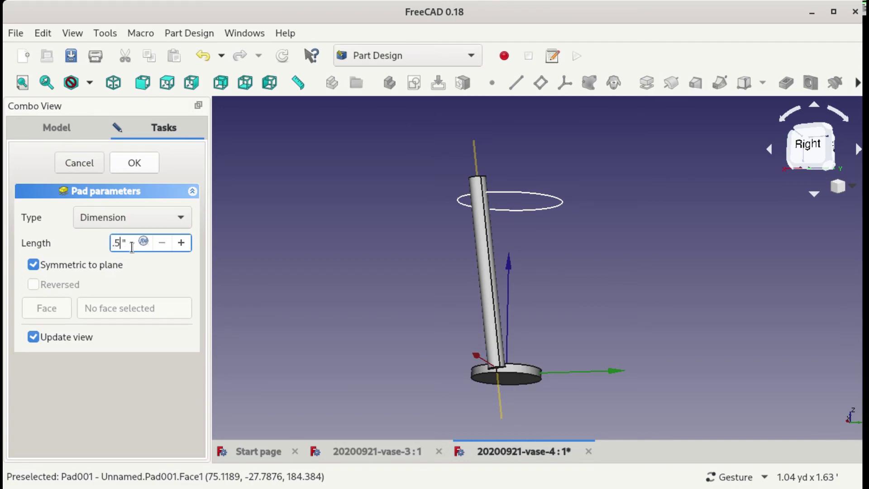
{"action": "left_click", "coordinate": [134, 164]}
{"action": "left_click_drag", "start_coordinate": [328, 199], "coordinate": [597, 342]}
{"action": "left_click_drag", "start_coordinate": [525, 389], "coordinate": [513, 322]}
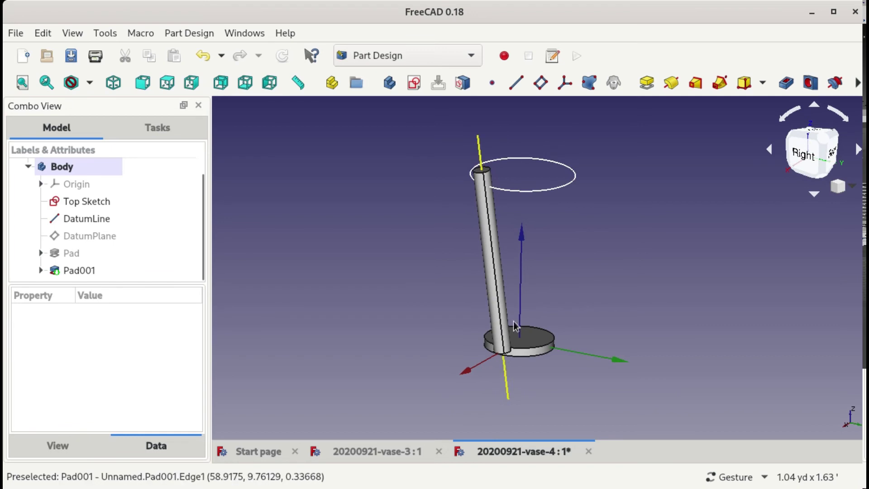
Rename the pad that forms the slanted rod as Rod and make it visible in place of the base disc
{"action": "left_click", "coordinate": [72, 253]}
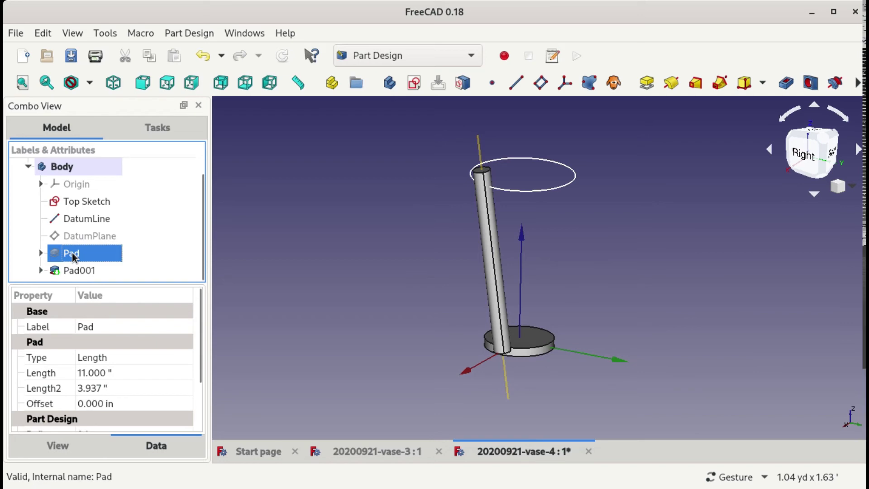
{"action": "right_click", "coordinate": [72, 252]}
{"action": "left_click", "coordinate": [127, 486]}
{"action": "type", "text": "Rod"}
{"action": "key", "text": "Return"}
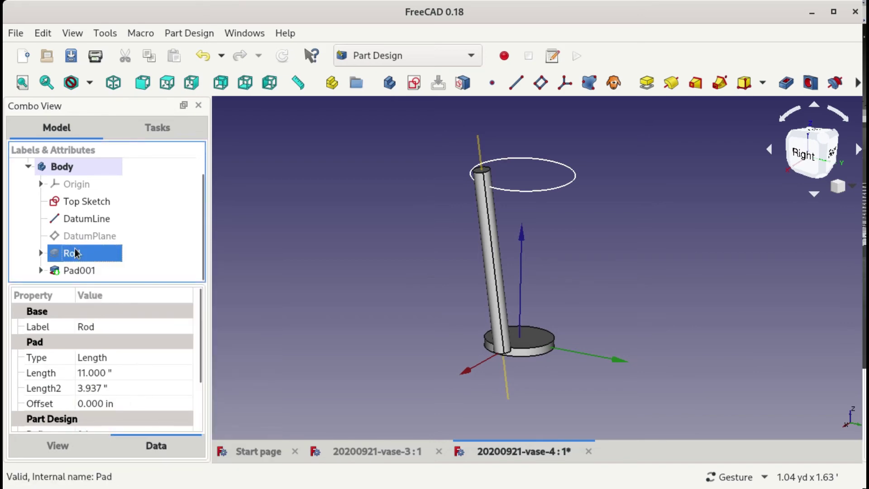
{"action": "key", "text": "space"}
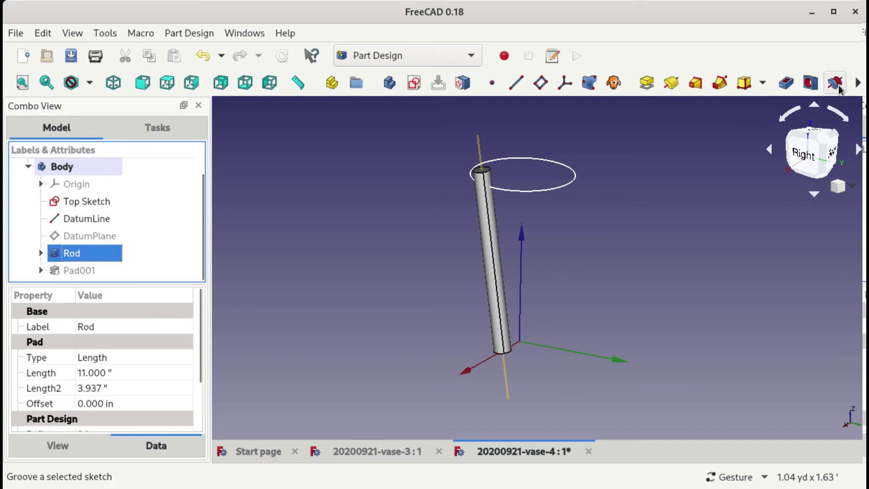
Start a polar pattern of the Rod feature around the Base Z axis
{"action": "left_click", "coordinate": [858, 82]}
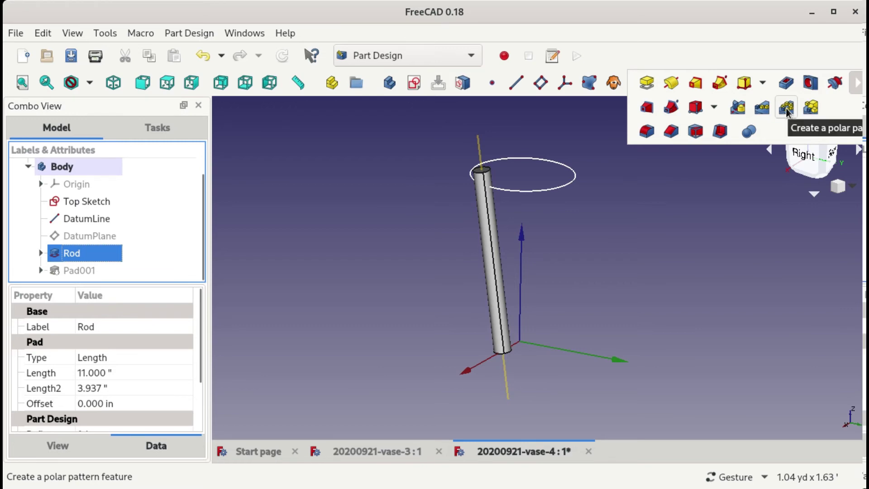
{"action": "left_click", "coordinate": [786, 108]}
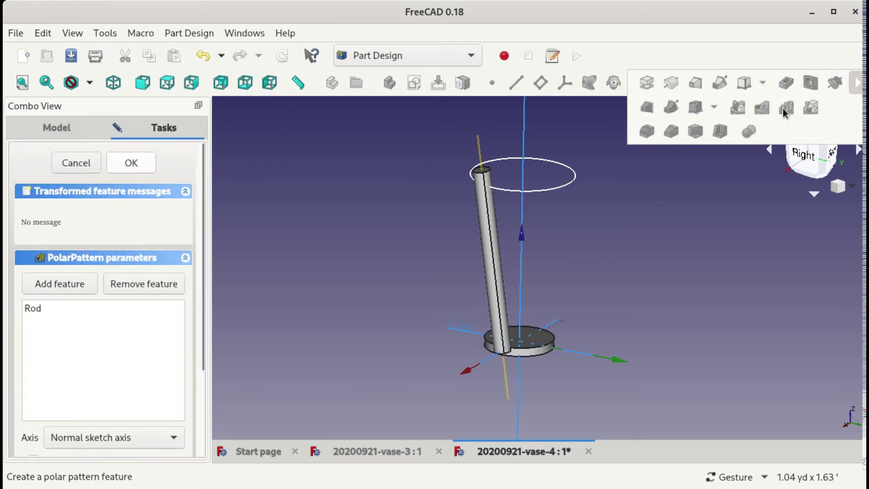
{"action": "left_click", "coordinate": [36, 308]}
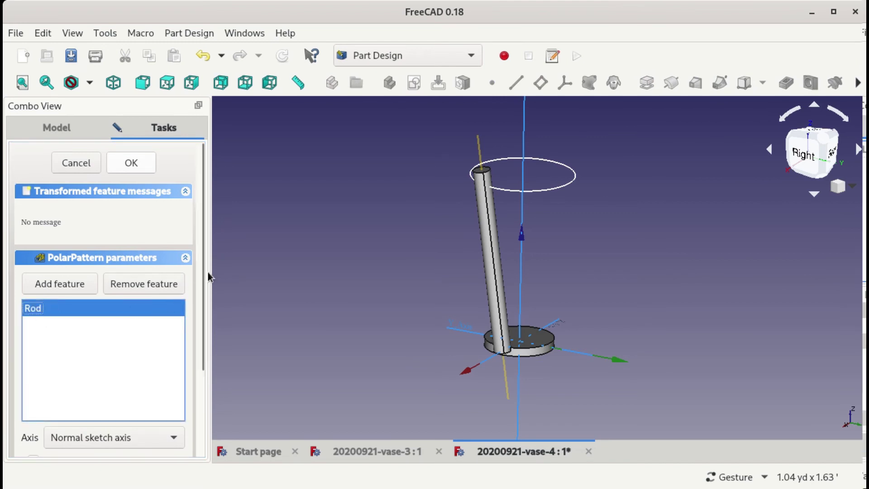
{"action": "left_click_drag", "start_coordinate": [199, 298], "coordinate": [208, 382]}
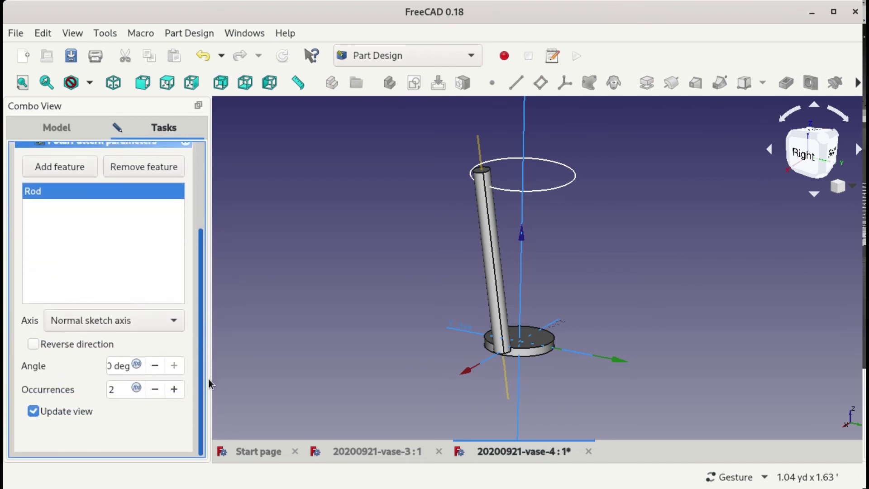
{"action": "left_click", "coordinate": [98, 319]}
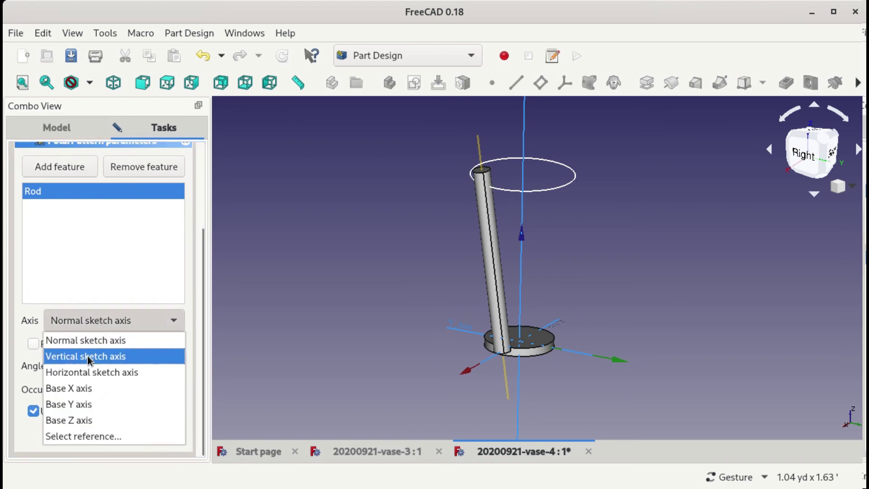
{"action": "left_click", "coordinate": [79, 419]}
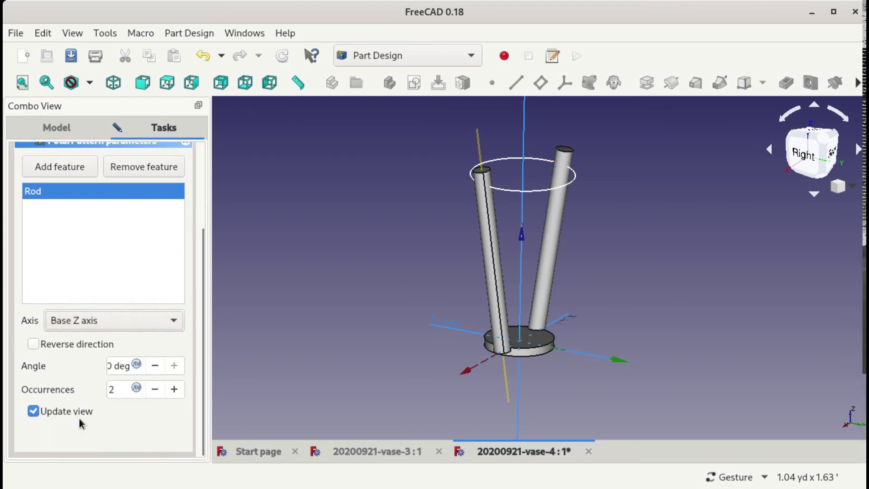
Set the polar pattern to 10 occurrences and finish it
{"action": "left_click", "coordinate": [175, 389]}
{"action": "left_click", "coordinate": [175, 389]}
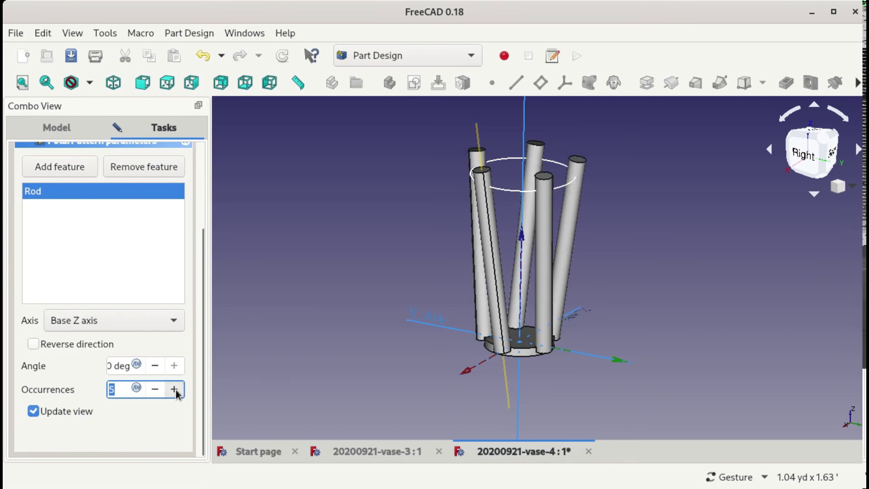
{"action": "left_click", "coordinate": [175, 390]}
{"action": "left_click", "coordinate": [175, 389]}
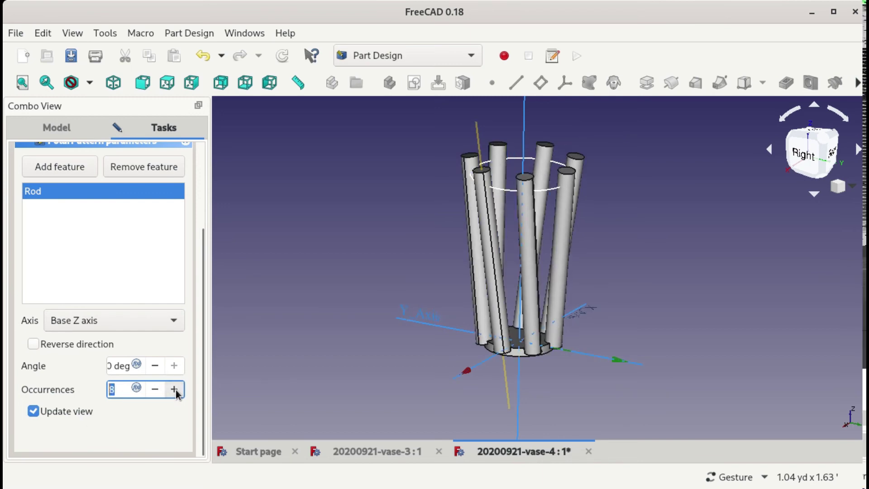
{"action": "left_click", "coordinate": [175, 390]}
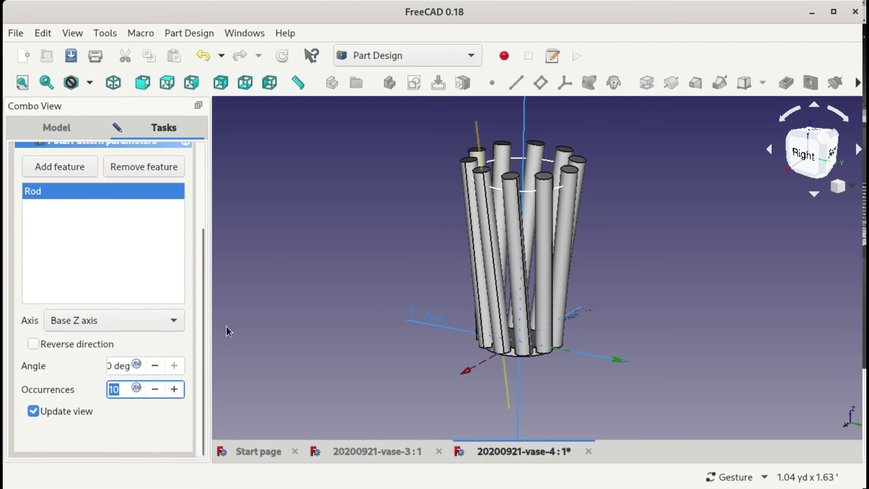
{"action": "left_click_drag", "start_coordinate": [200, 297], "coordinate": [152, 170]}
{"action": "left_click", "coordinate": [120, 163]}
Set the attachment angle of the Top Sketch to 100 deg and recompute the document
{"action": "mouse_move", "coordinate": [285, 278]}
{"action": "left_mouse_down"}
{"action": "mouse_move", "coordinate": [373, 301]}
{"action": "mouse_move", "coordinate": [612, 311]}
{"action": "mouse_move", "coordinate": [340, 281]}
{"action": "mouse_move", "coordinate": [405, 297]}
{"action": "left_mouse_up"}
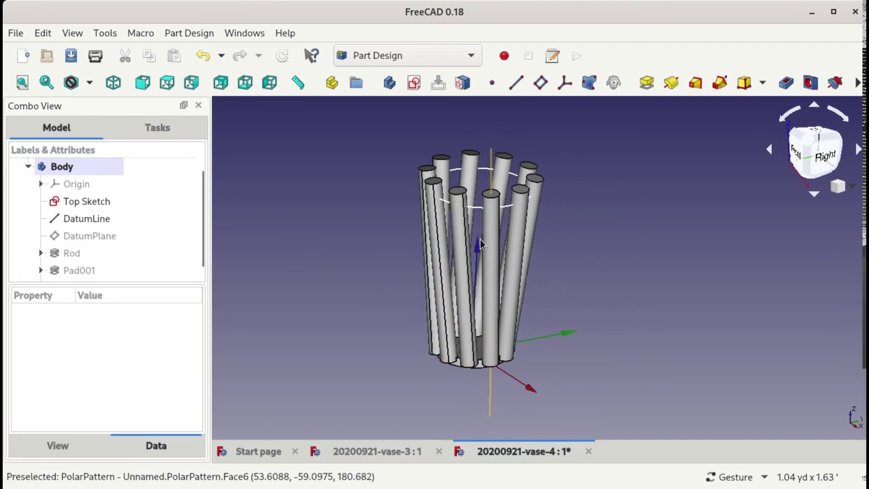
{"action": "left_click", "coordinate": [480, 207]}
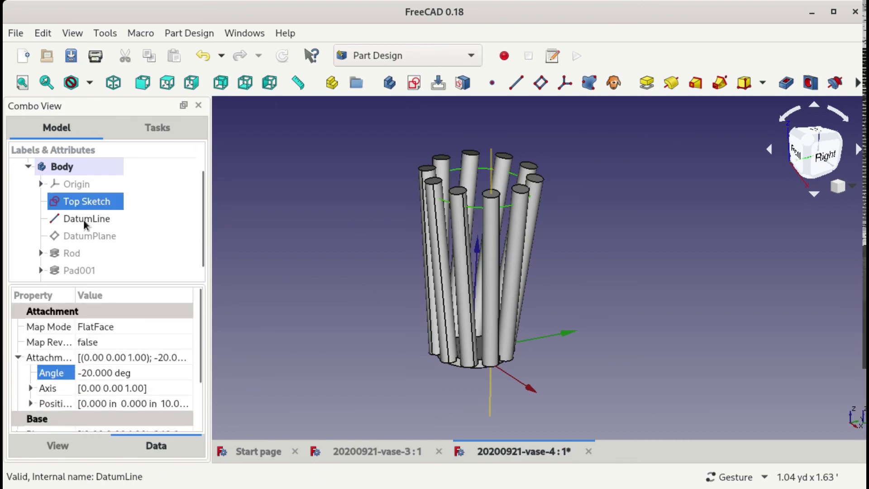
{"action": "left_click", "coordinate": [89, 374]}
{"action": "type", "text": "100"}
{"action": "key", "text": "Return"}
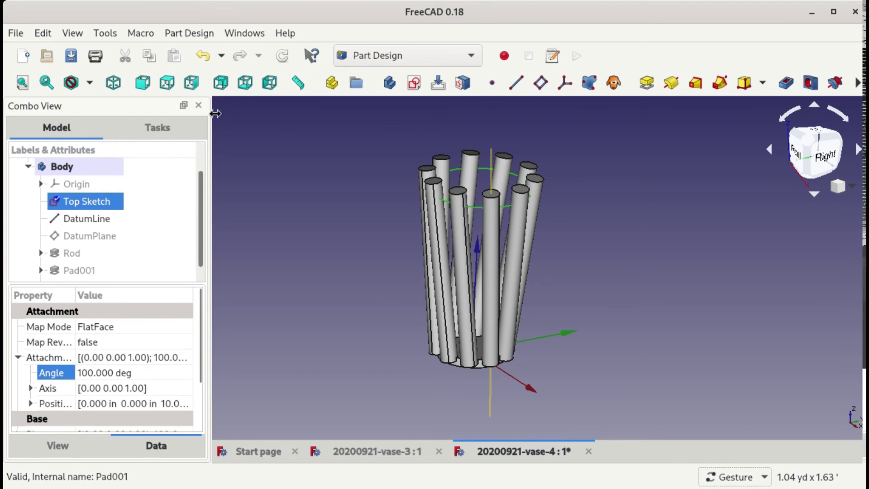
{"action": "left_click", "coordinate": [281, 57]}
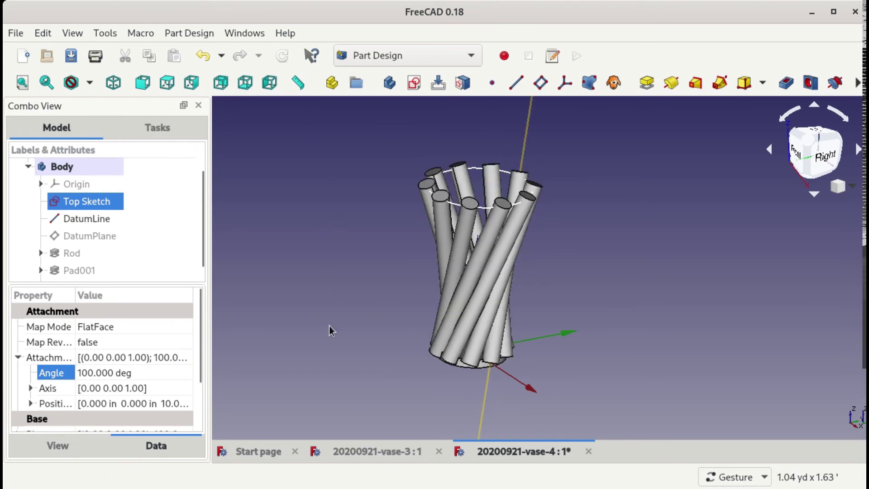
Set the radius of the Top Sketch circle to 10 in and close the sketch
{"action": "left_click_drag", "start_coordinate": [489, 408], "coordinate": [507, 428]}
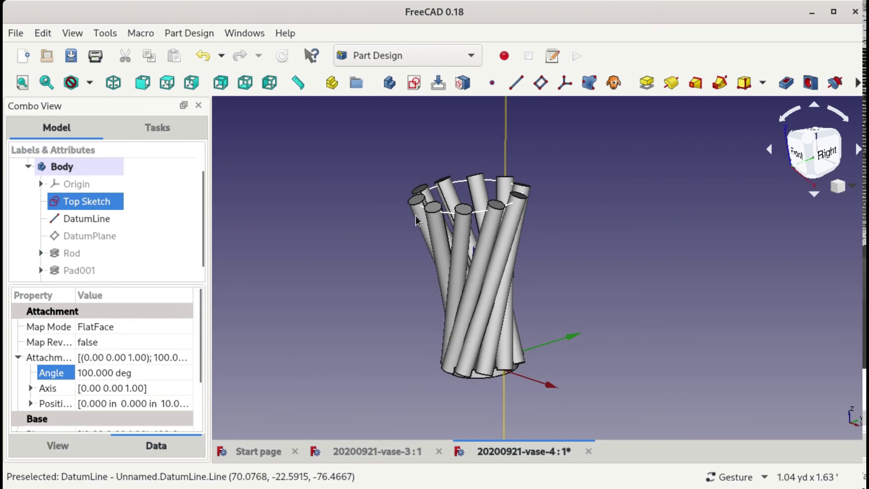
{"action": "double_click", "coordinate": [83, 201]}
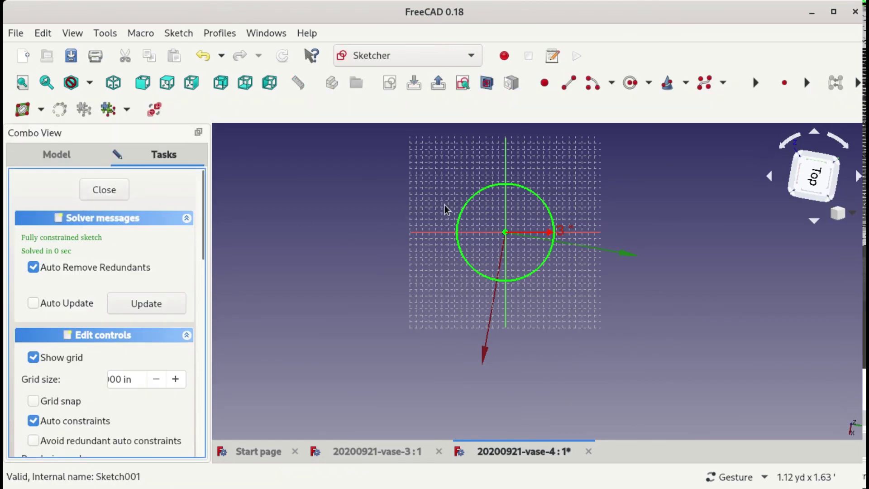
{"action": "left_click", "coordinate": [476, 199]}
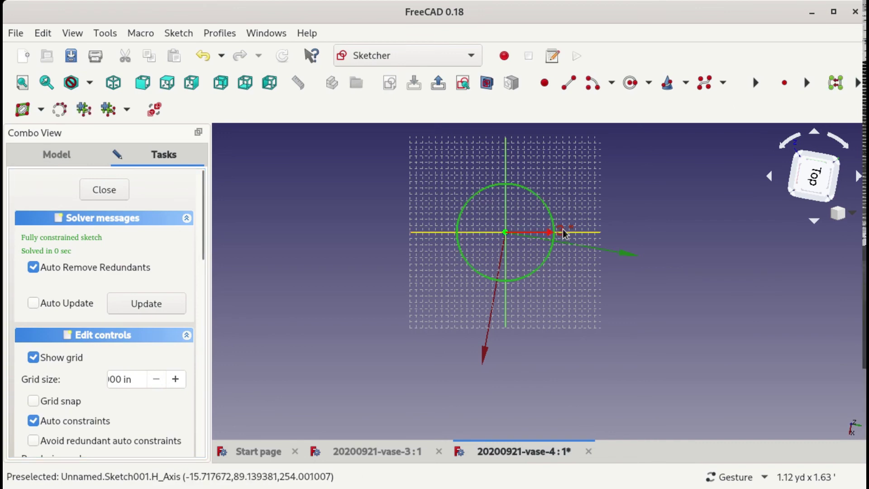
{"action": "left_click_drag", "start_coordinate": [563, 231], "coordinate": [580, 312]}
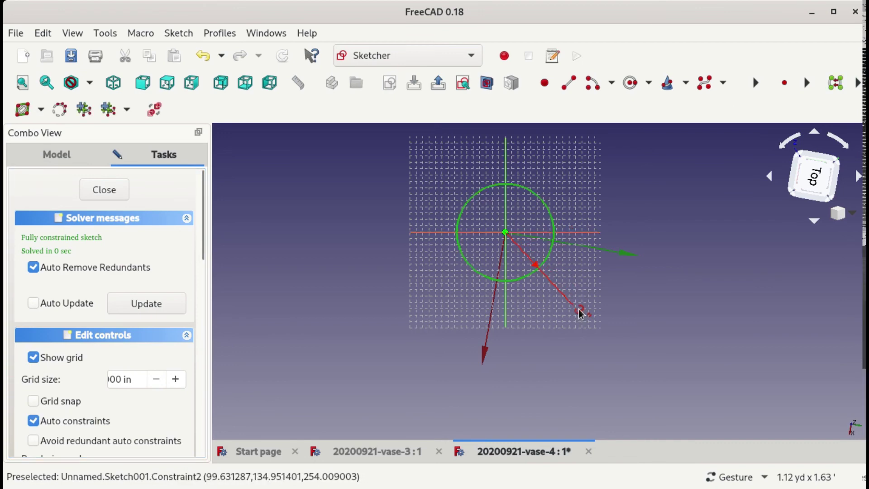
{"action": "double_click", "coordinate": [581, 313]}
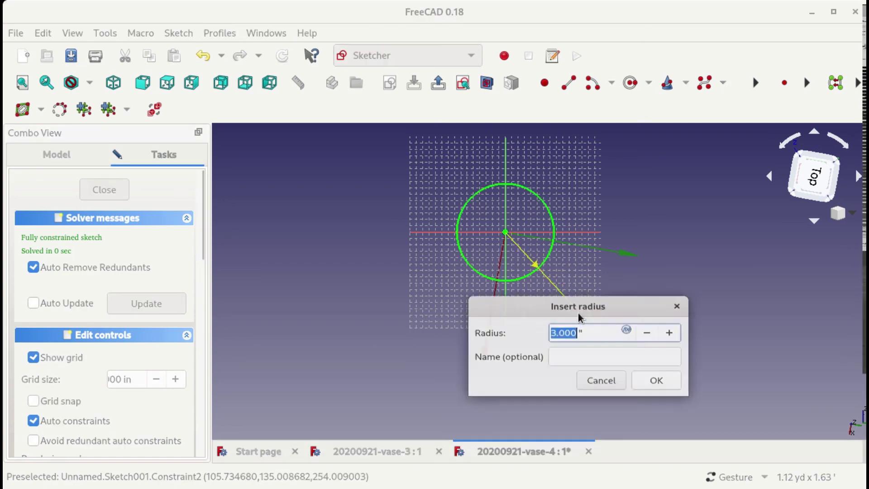
{"action": "type", "text": "10"}
{"action": "left_click", "coordinate": [655, 385]}
{"action": "left_click", "coordinate": [108, 190]}
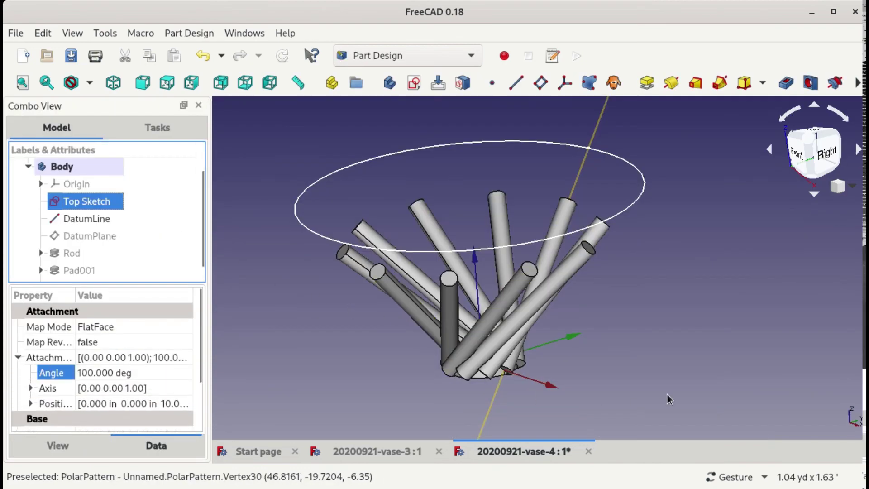
Set the radius of the Top Sketch circle to 4 in and close the sketch
{"action": "mouse_move", "coordinate": [539, 421]}
{"action": "left_mouse_down"}
{"action": "mouse_move", "coordinate": [556, 346]}
{"action": "mouse_move", "coordinate": [640, 398]}
{"action": "mouse_move", "coordinate": [718, 398]}
{"action": "mouse_move", "coordinate": [630, 339]}
{"action": "mouse_move", "coordinate": [614, 355]}
{"action": "left_mouse_up"}
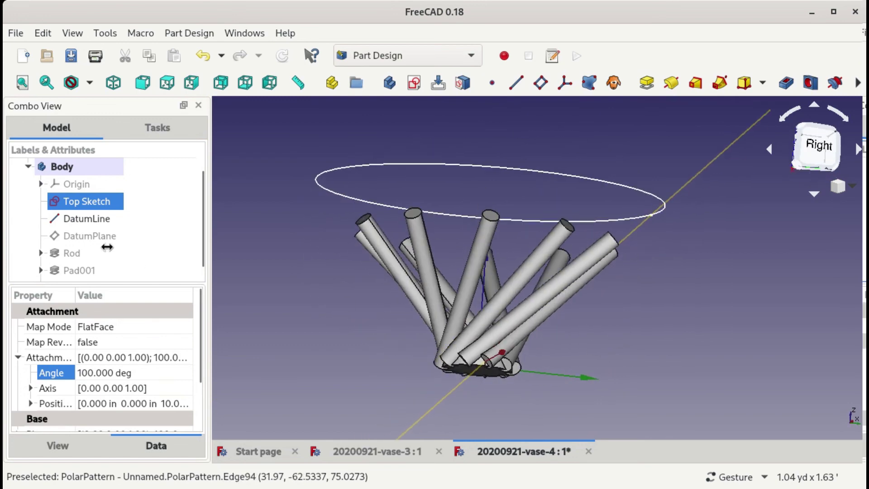
{"action": "double_click", "coordinate": [89, 203]}
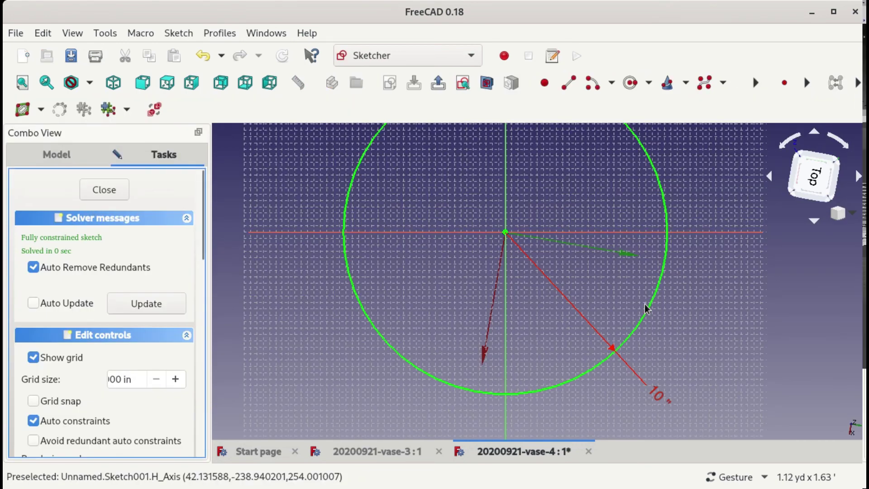
{"action": "double_click", "coordinate": [656, 396]}
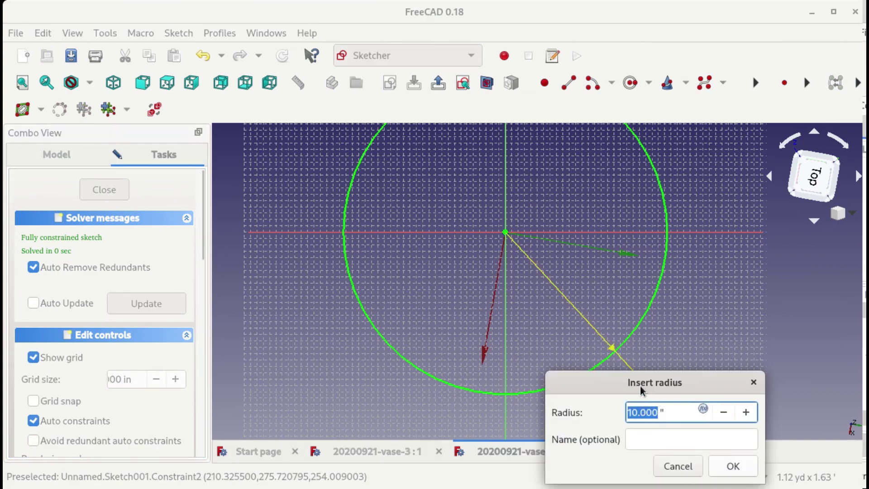
{"action": "type", "text": "4"}
{"action": "key", "text": "Return"}
{"action": "left_click", "coordinate": [108, 194]}
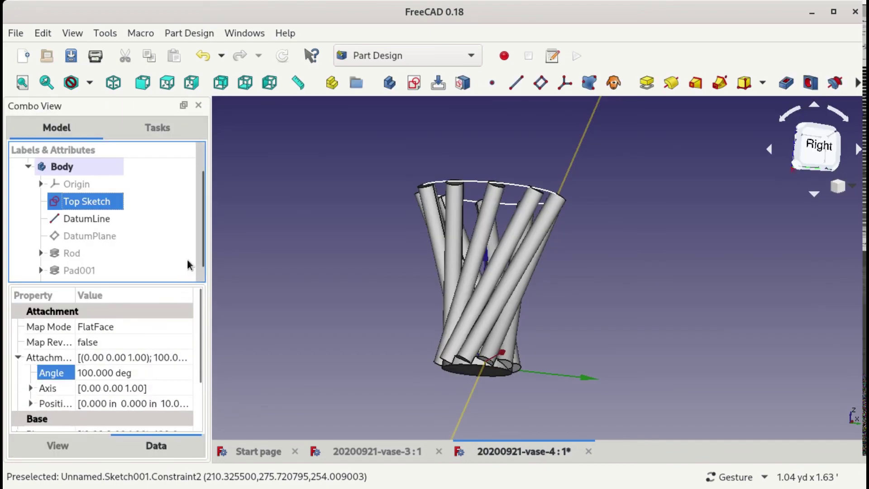
Set the finished polar pattern's occurrences to 8 and recompute the document
{"action": "scroll", "coordinate": [104, 260], "scroll_direction": "down", "scroll_amount": 1}
{"action": "left_click", "coordinate": [92, 270]}
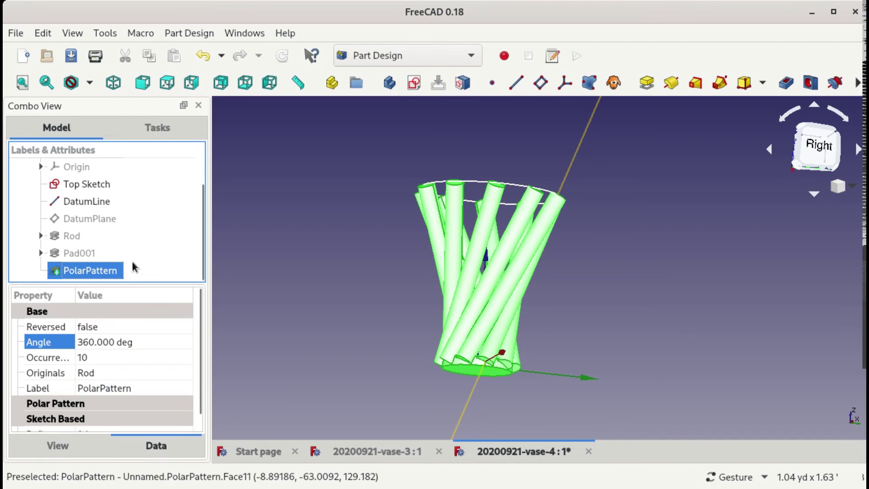
{"action": "scroll", "coordinate": [201, 322], "scroll_direction": "down", "scroll_amount": 1}
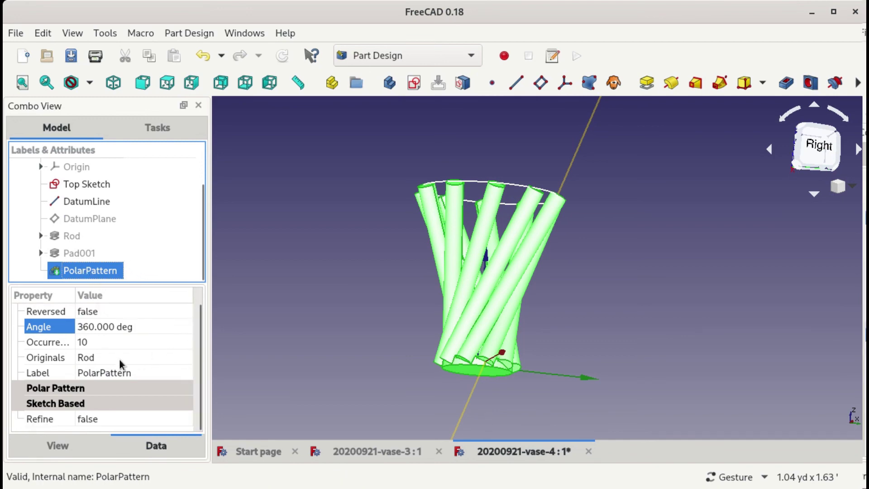
{"action": "left_click", "coordinate": [86, 341]}
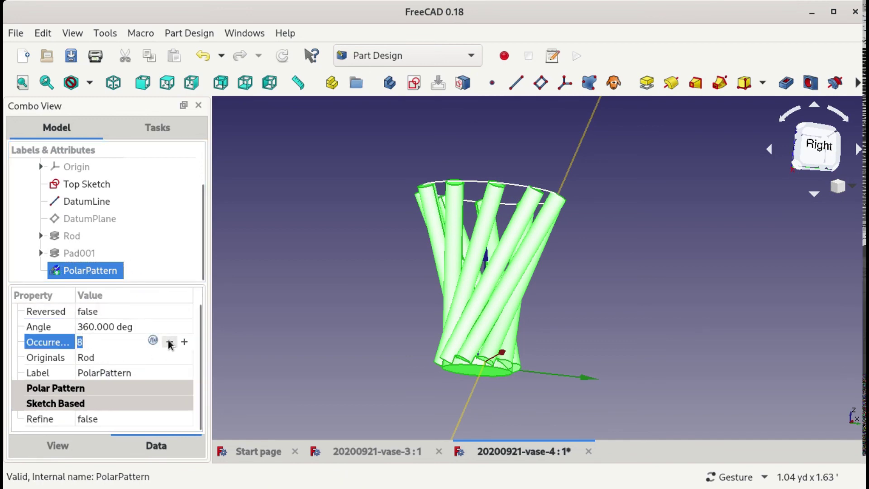
{"action": "left_click", "coordinate": [285, 58]}
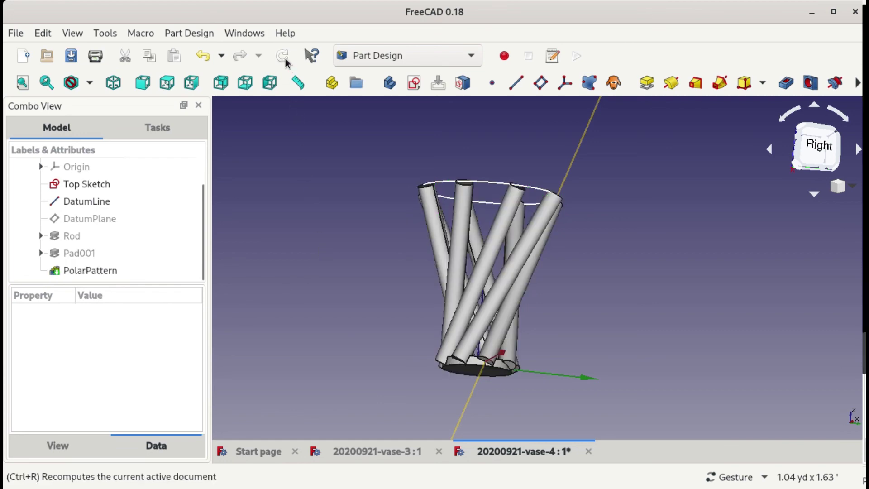
Set the shape color of the whole Body to a brownish orange
{"action": "left_click_drag", "start_coordinate": [380, 255], "coordinate": [629, 253]}
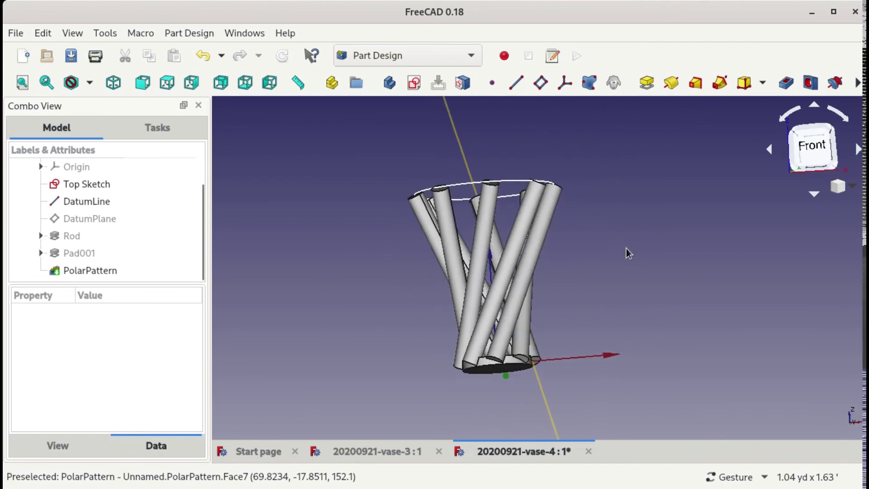
{"action": "left_click_drag", "start_coordinate": [572, 274], "coordinate": [400, 317]}
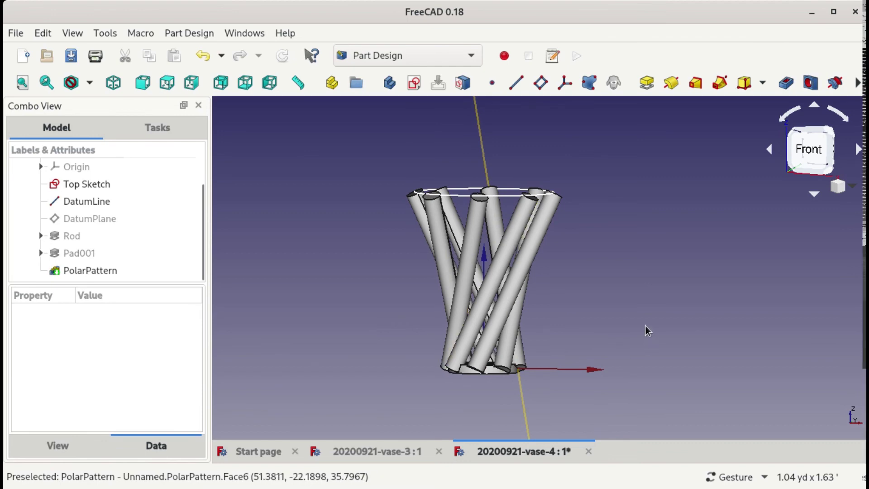
{"action": "mouse_move", "coordinate": [471, 402]}
{"action": "left_mouse_down"}
{"action": "mouse_move", "coordinate": [446, 418]}
{"action": "mouse_move", "coordinate": [460, 413]}
{"action": "left_mouse_up"}
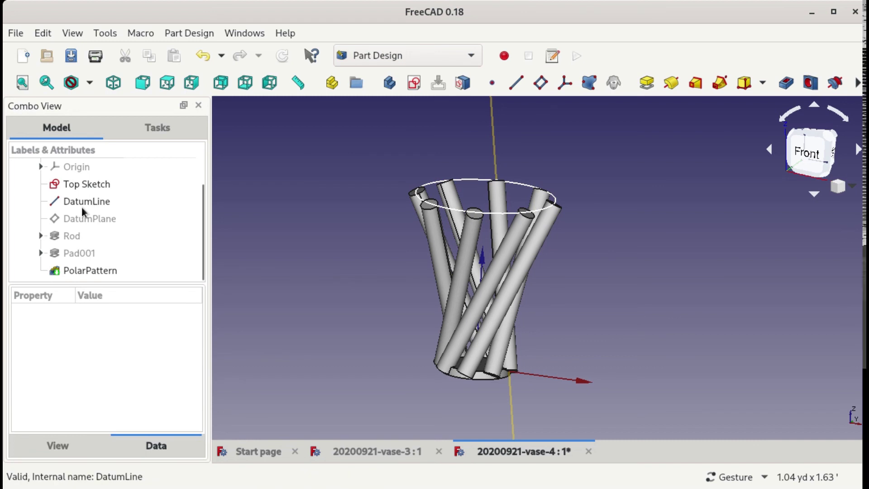
{"action": "scroll", "coordinate": [83, 205], "scroll_direction": "up", "scroll_amount": 1}
{"action": "left_click", "coordinate": [70, 199]}
{"action": "left_click", "coordinate": [64, 446]}
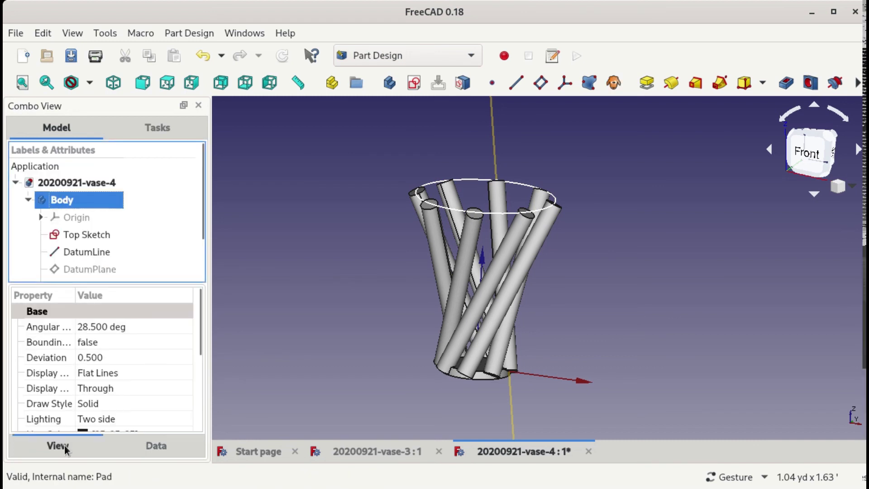
{"action": "scroll", "coordinate": [118, 394], "scroll_direction": "down", "scroll_amount": 3}
{"action": "left_click", "coordinate": [122, 369]}
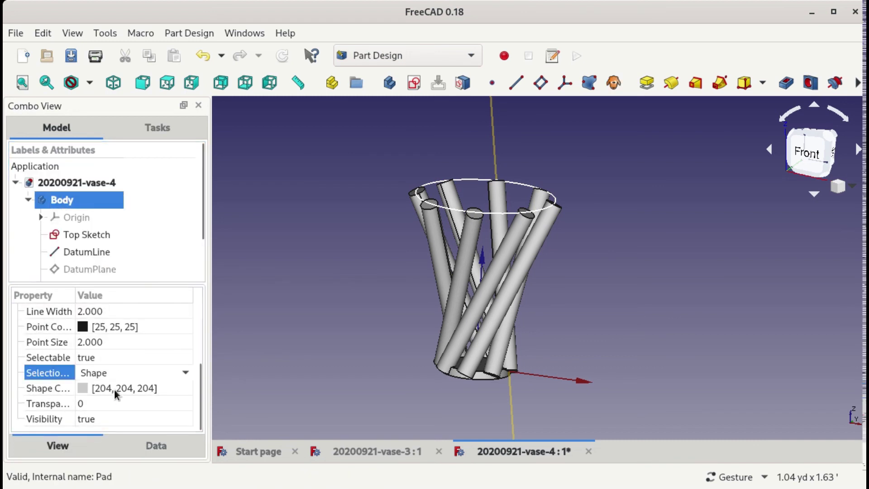
{"action": "left_click", "coordinate": [114, 388]}
{"action": "left_click", "coordinate": [140, 388]}
{"action": "left_click", "coordinate": [273, 105]}
{"action": "left_click", "coordinate": [612, 365]}
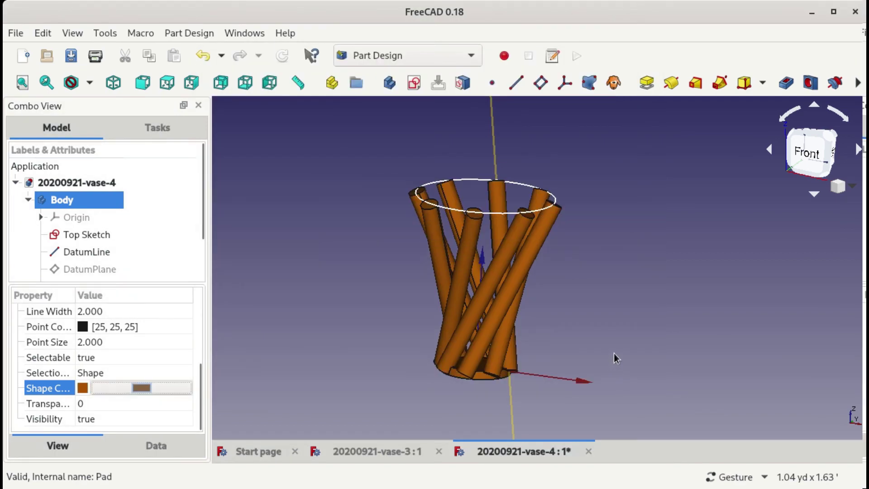